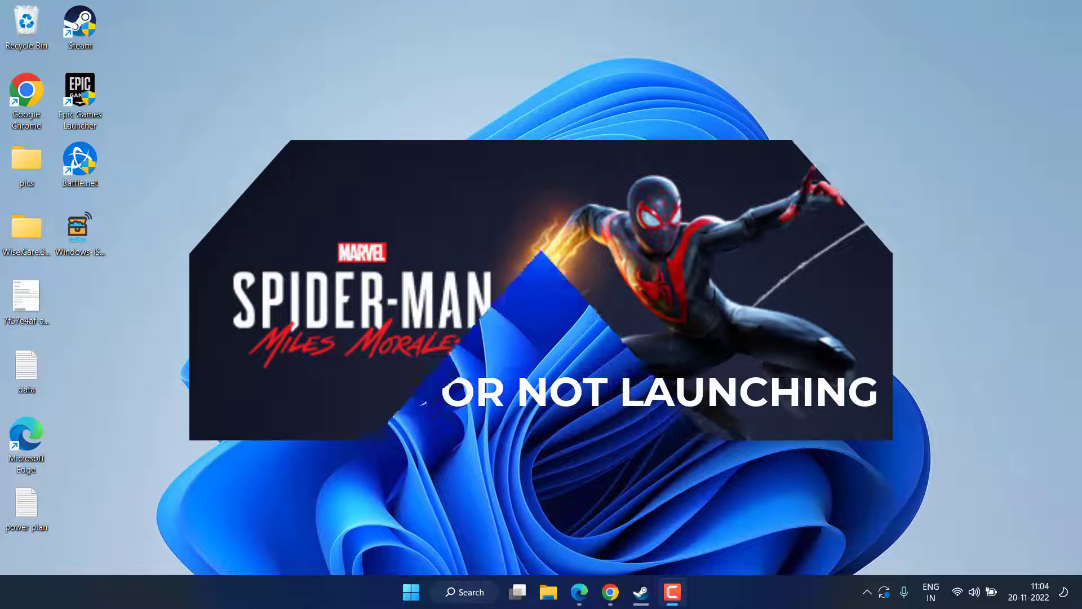
Open Windows Settings on the System page with Win+I.
key(super+i)
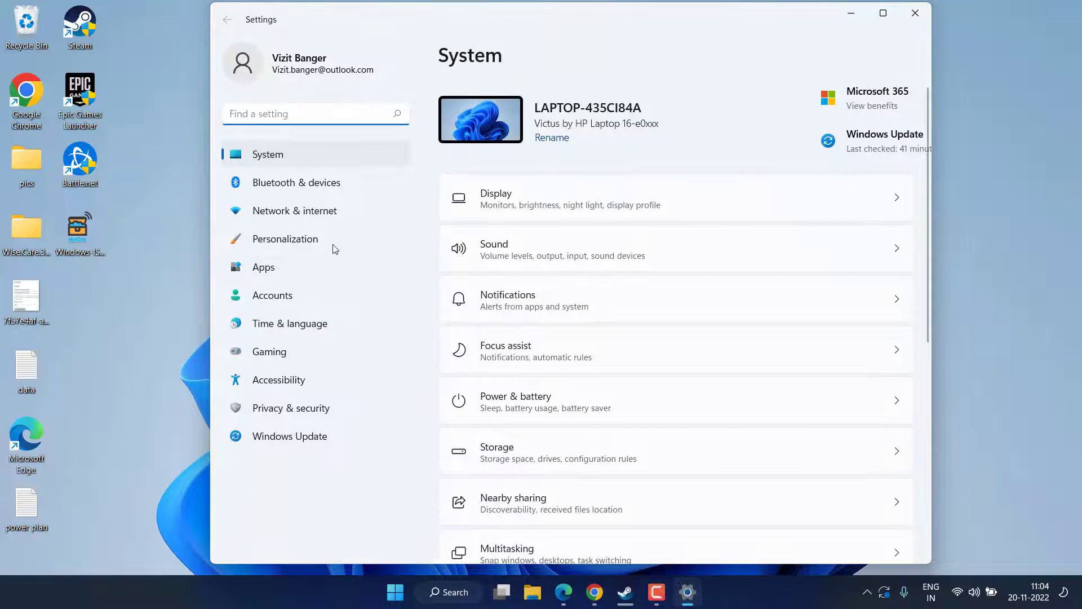
Check the Windows Update status, then close Settings.
click(313, 442)
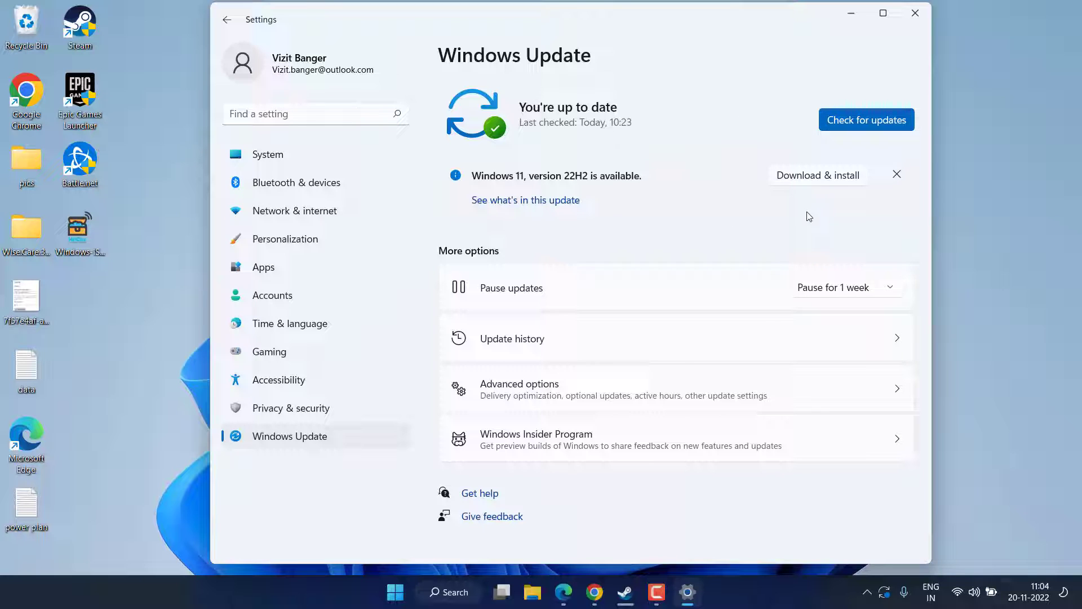
click(914, 12)
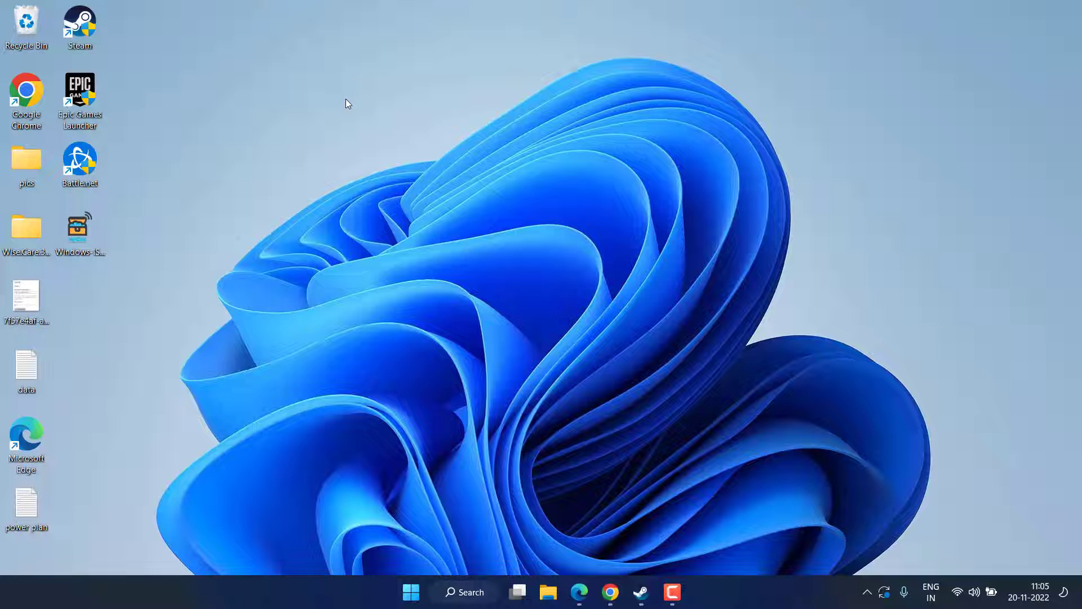
Tick Run this program as an administrator in the Steam shortcut's Compatibility properties, then open File Explorer.
right_click(81, 35)
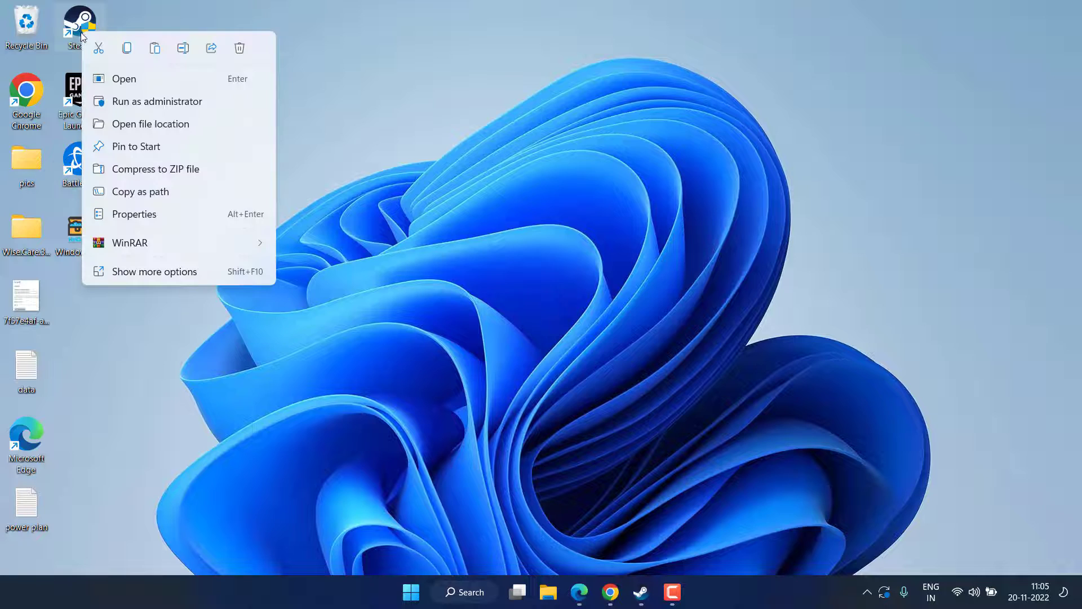
click(129, 215)
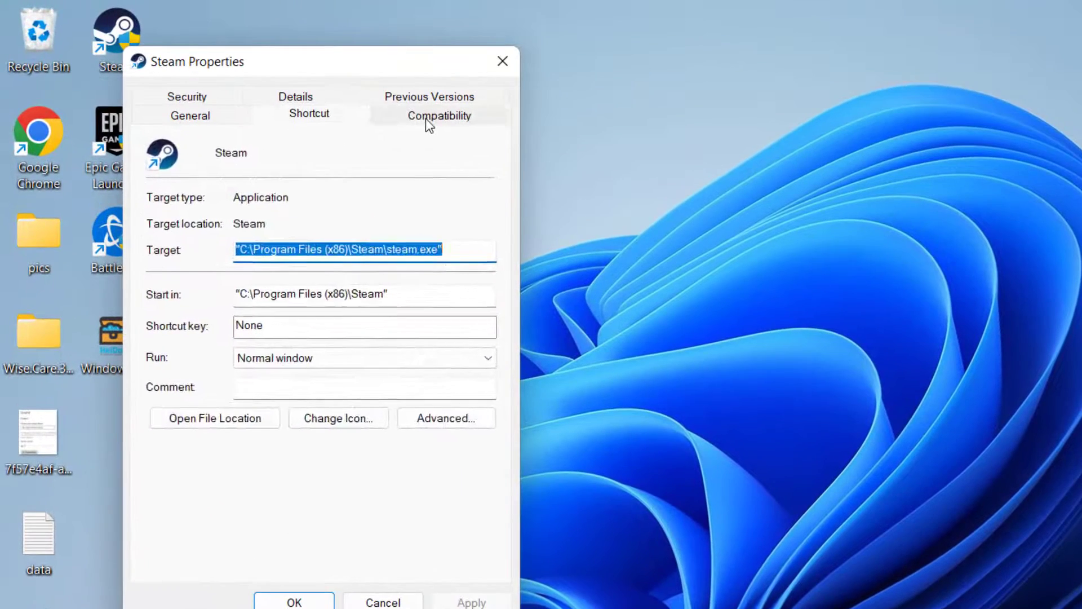
click(296, 80)
click(293, 440)
click(230, 440)
click(471, 600)
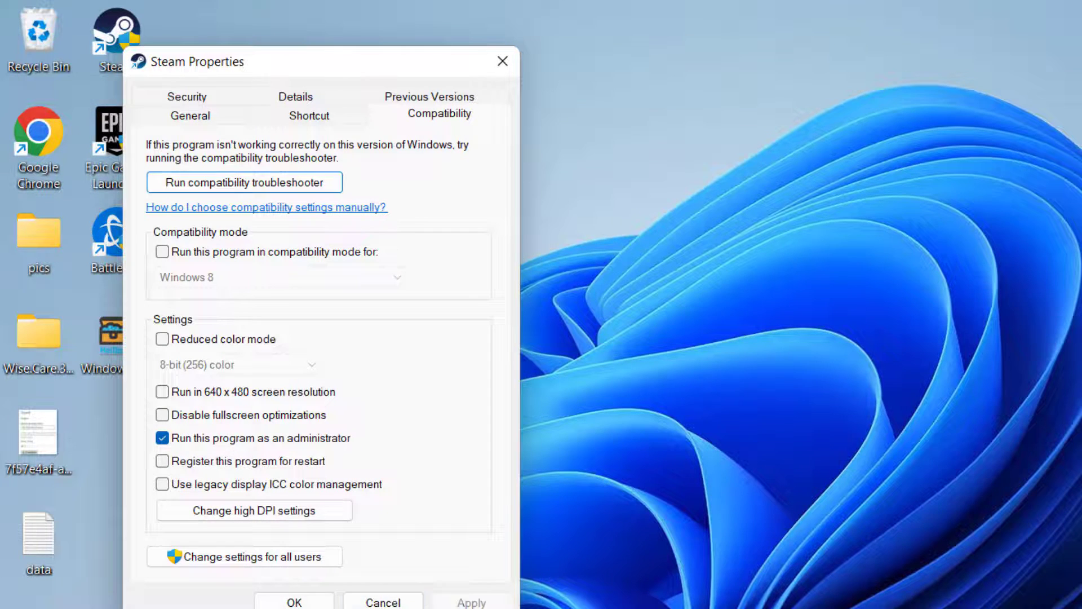
click(294, 600)
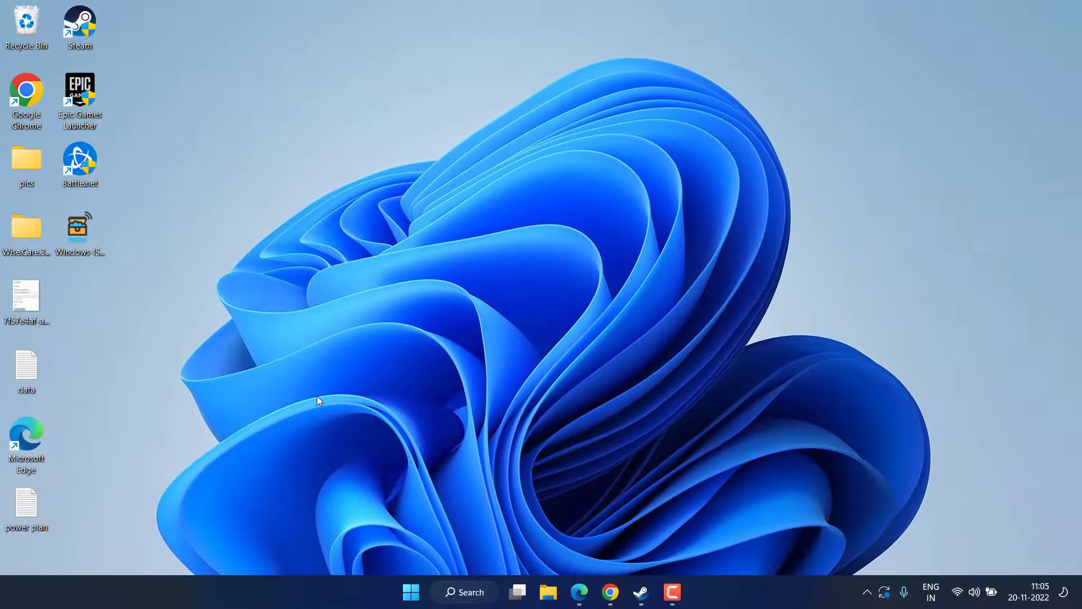
key(super+e)
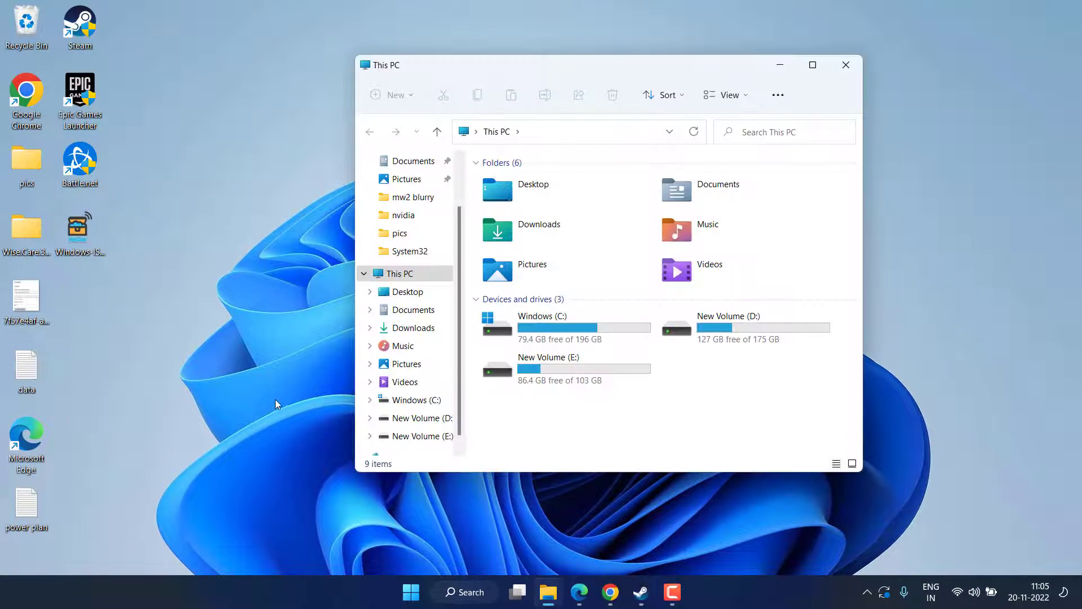
In maximized Explorer, browse to C:\Program Files (x86)\Steam\steamapps\common\Marvel's Spider-Man Miles Morales.
double_click(597, 70)
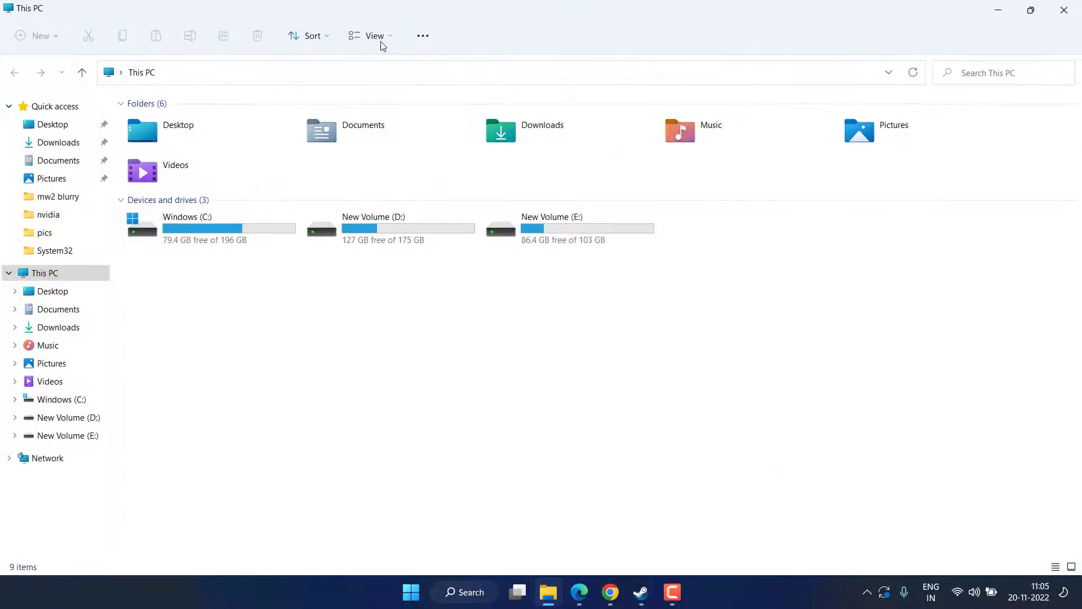
double_click(212, 230)
click(207, 262)
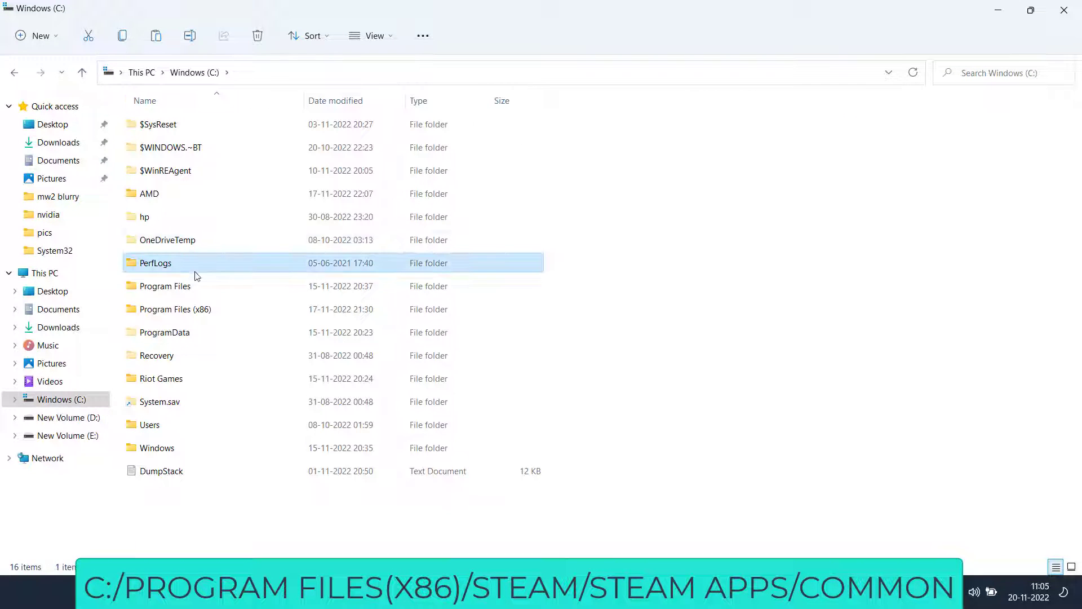
double_click(202, 310)
click(182, 516)
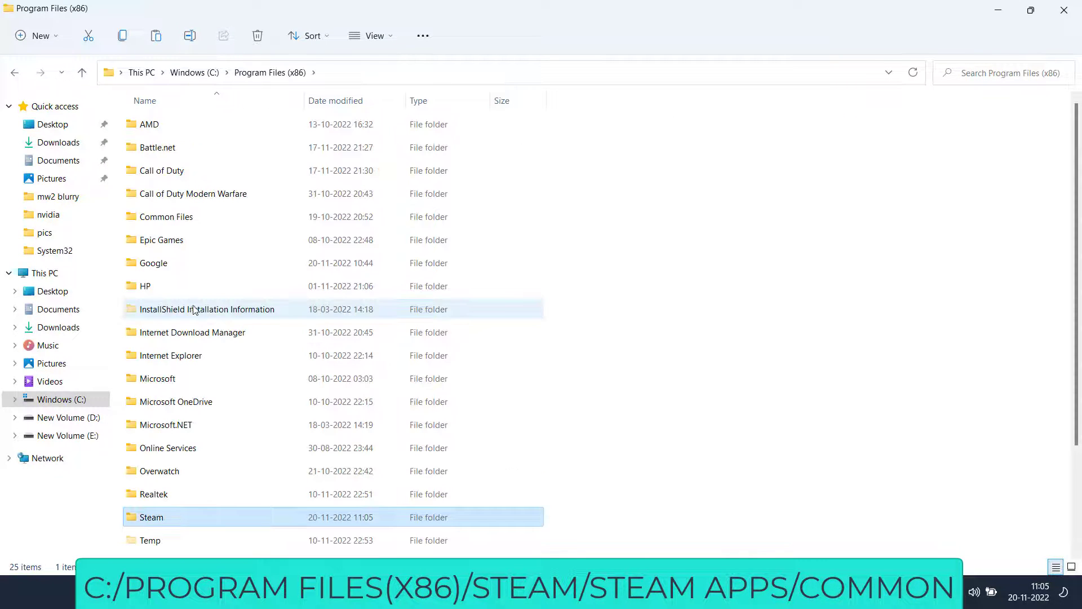
double_click(177, 523)
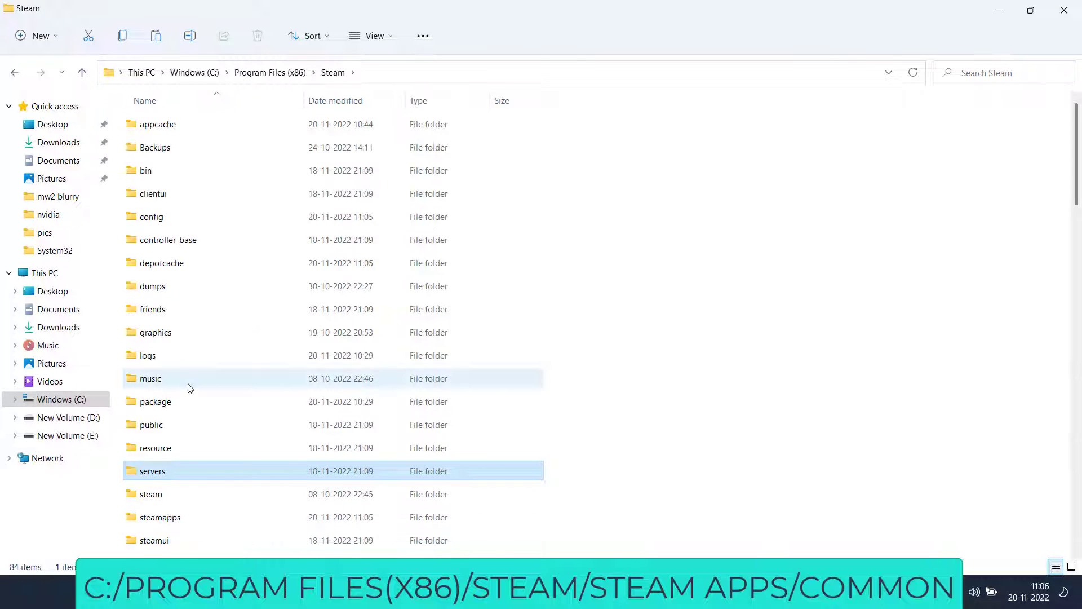
double_click(165, 524)
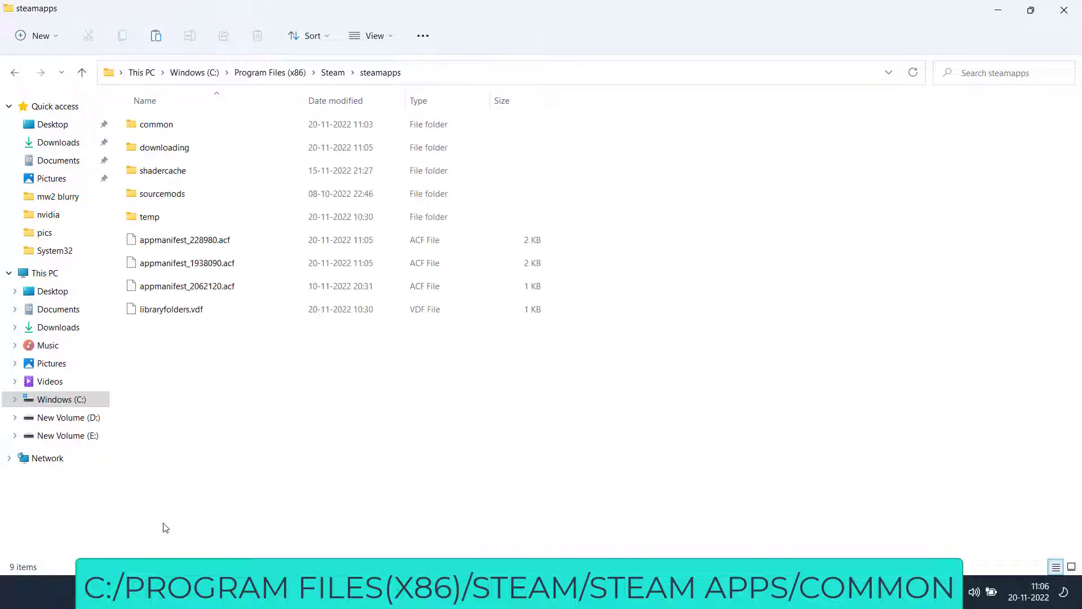
double_click(169, 126)
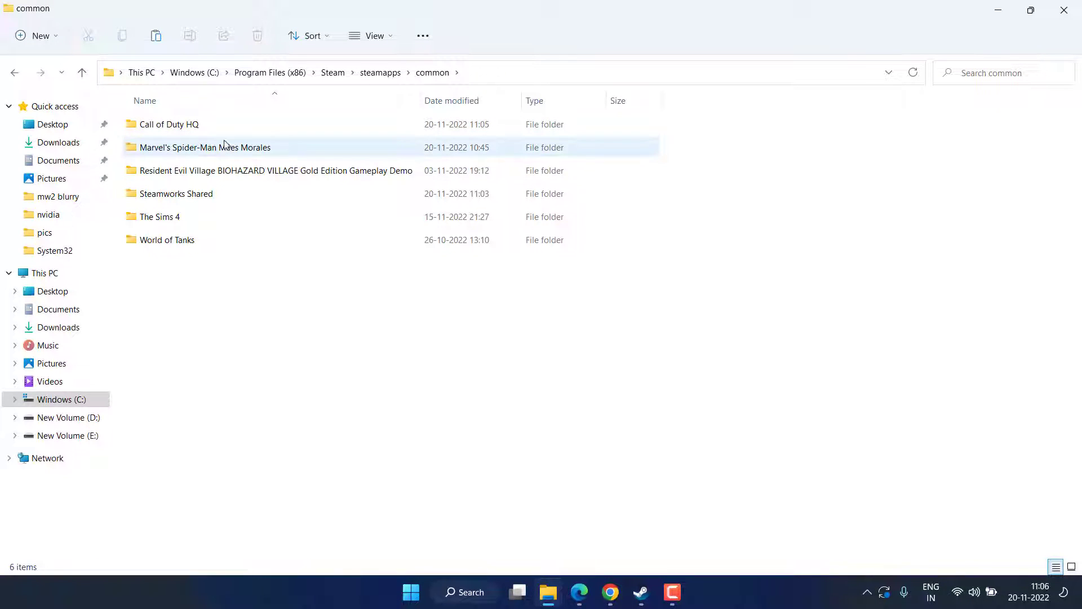
click(264, 148)
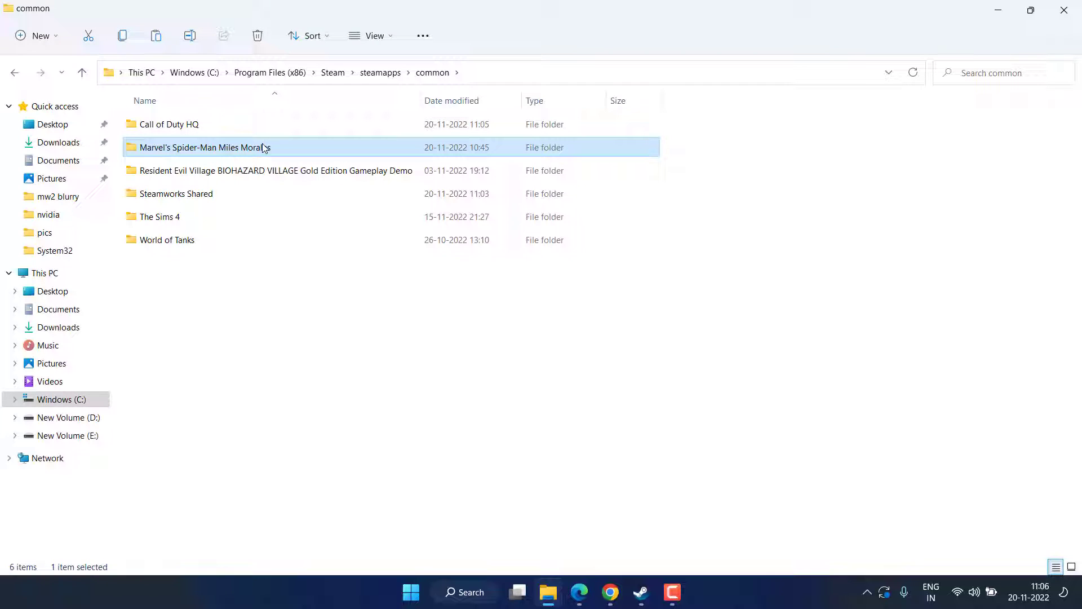
double_click(264, 148)
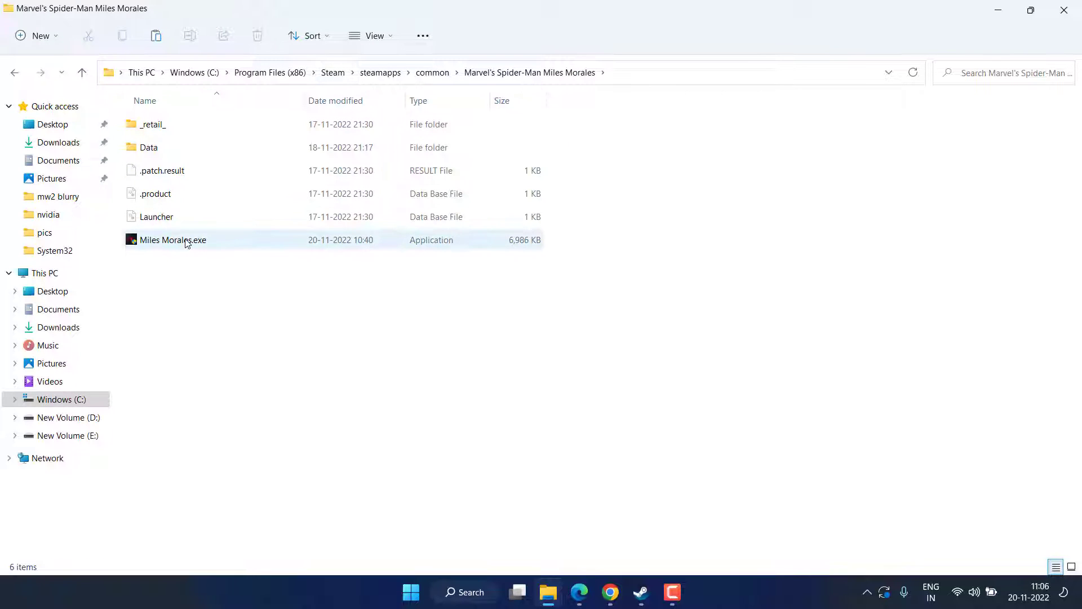
Enable Run as administrator and Disable fullscreen optimizations for Miles Morales.exe, then close Explorer.
right_click(215, 237)
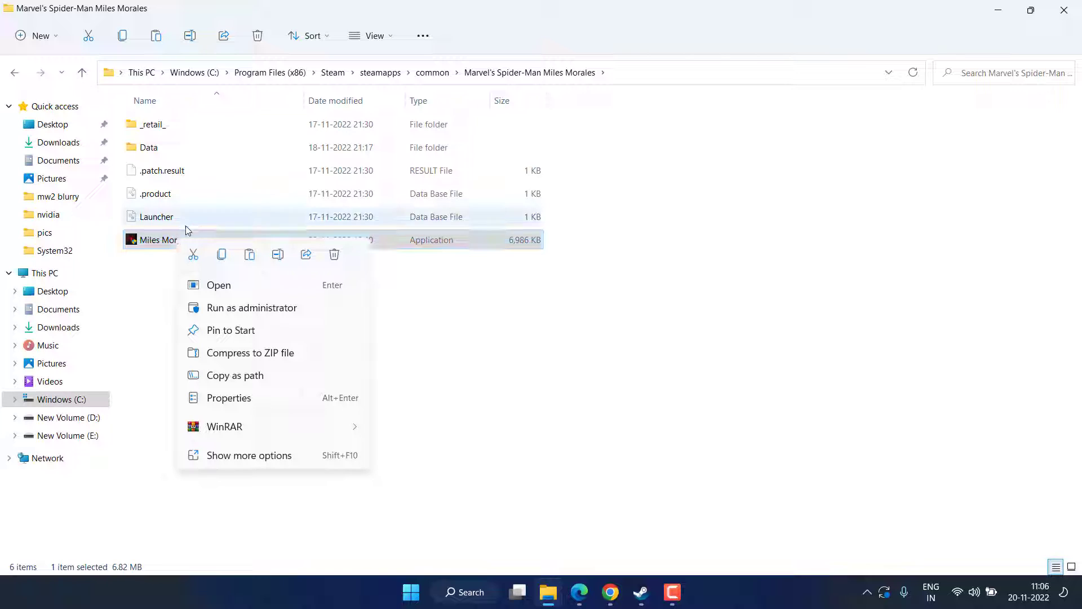
click(237, 397)
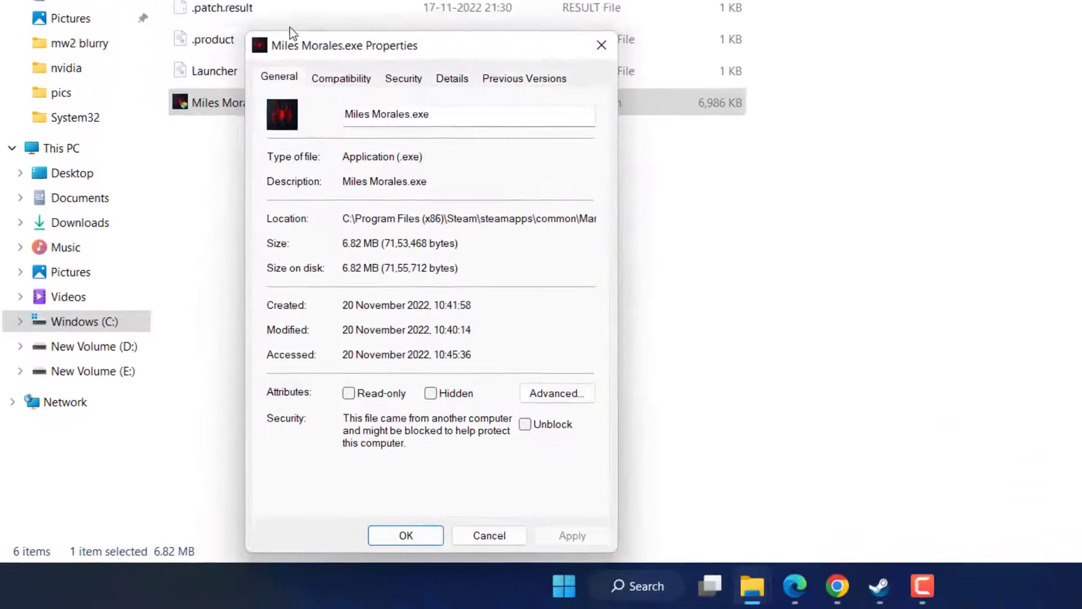
click(330, 71)
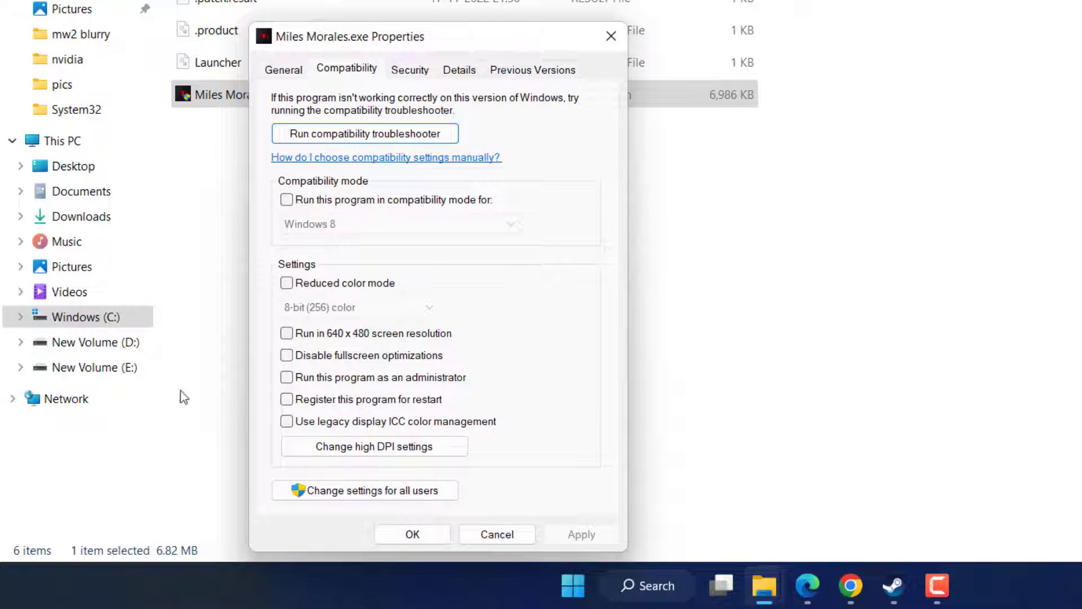
click(440, 386)
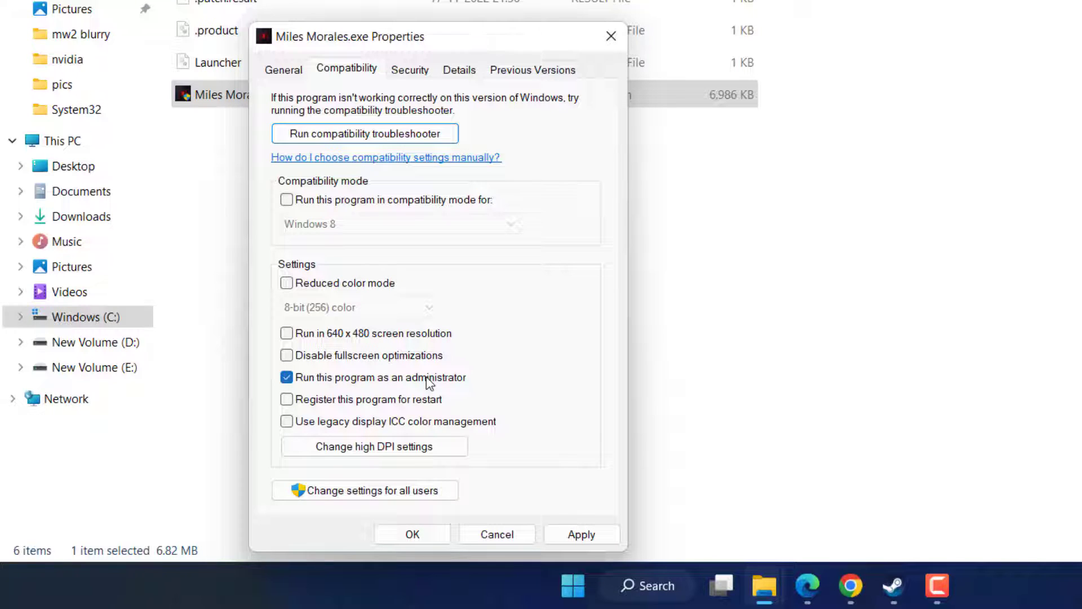
click(376, 356)
click(572, 536)
click(395, 538)
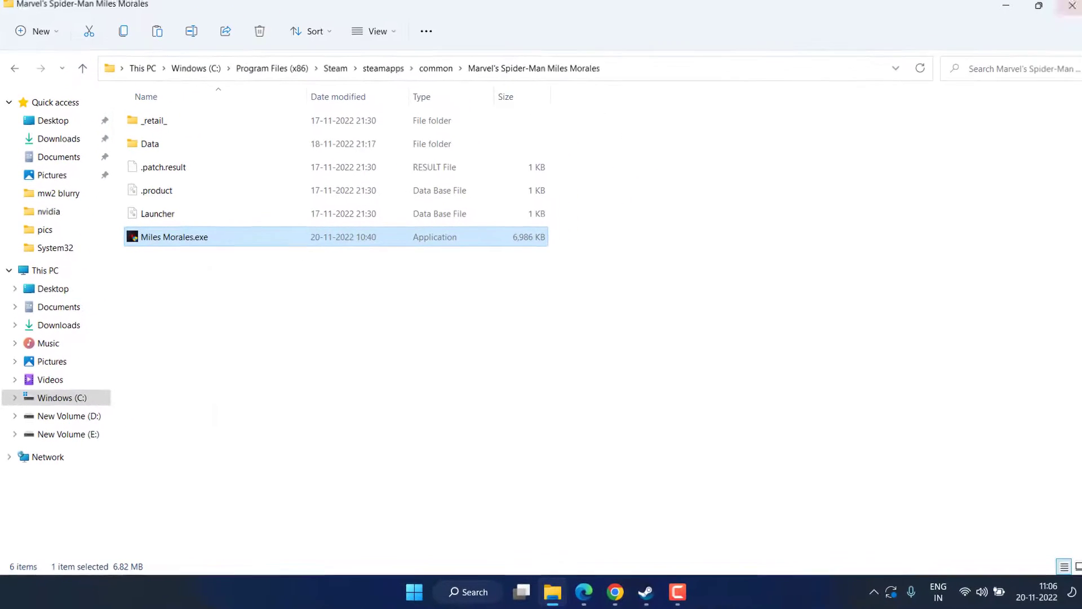
click(1067, 12)
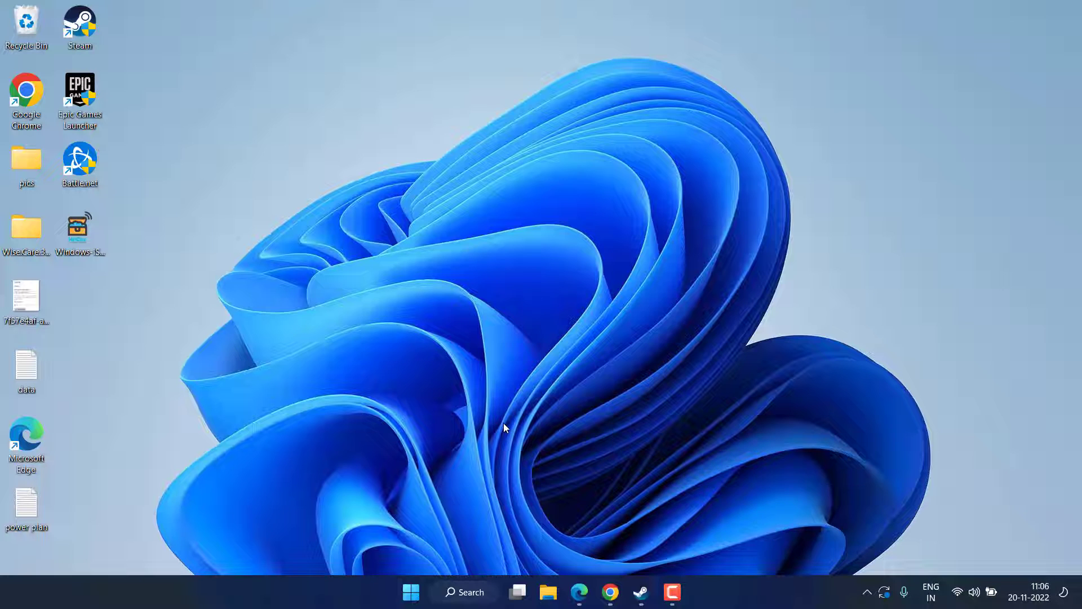
Open Device Manager and expand Display adapters to identify the Radeon RX 5500M.
right_click(411, 591)
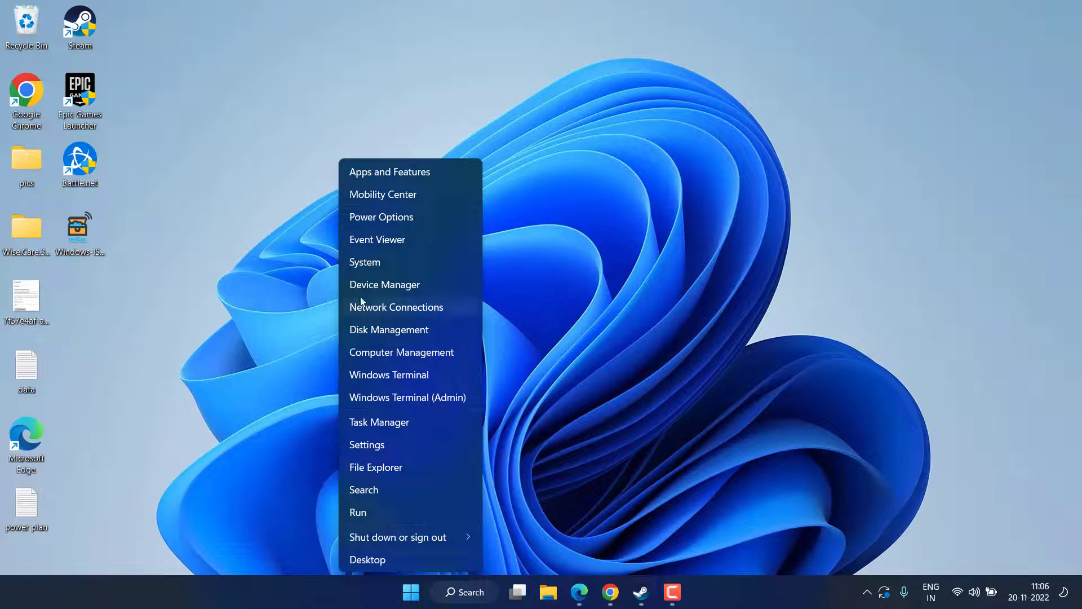
click(401, 284)
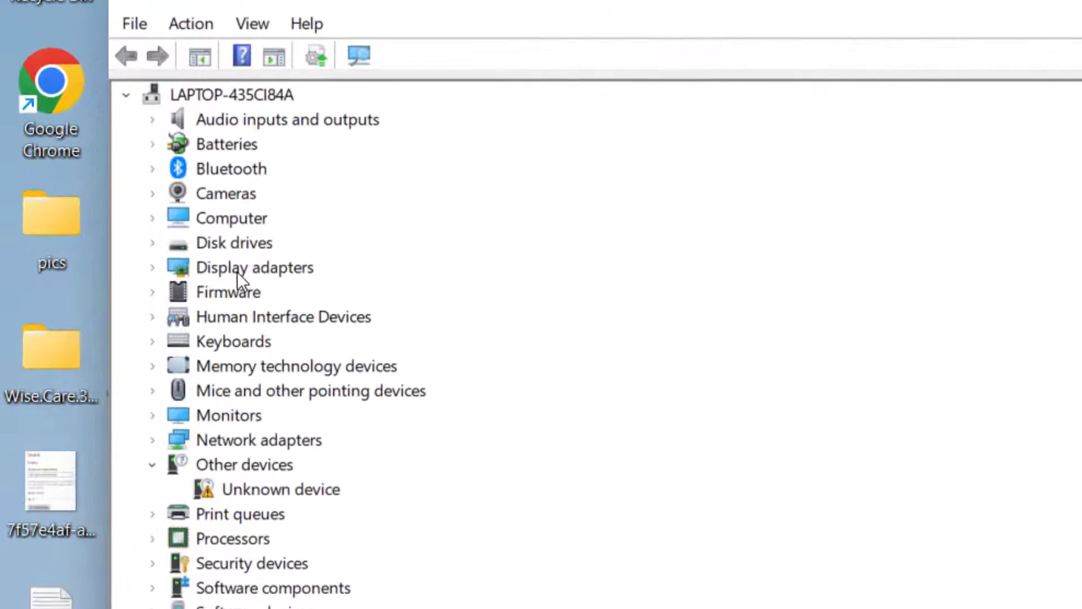
click(236, 270)
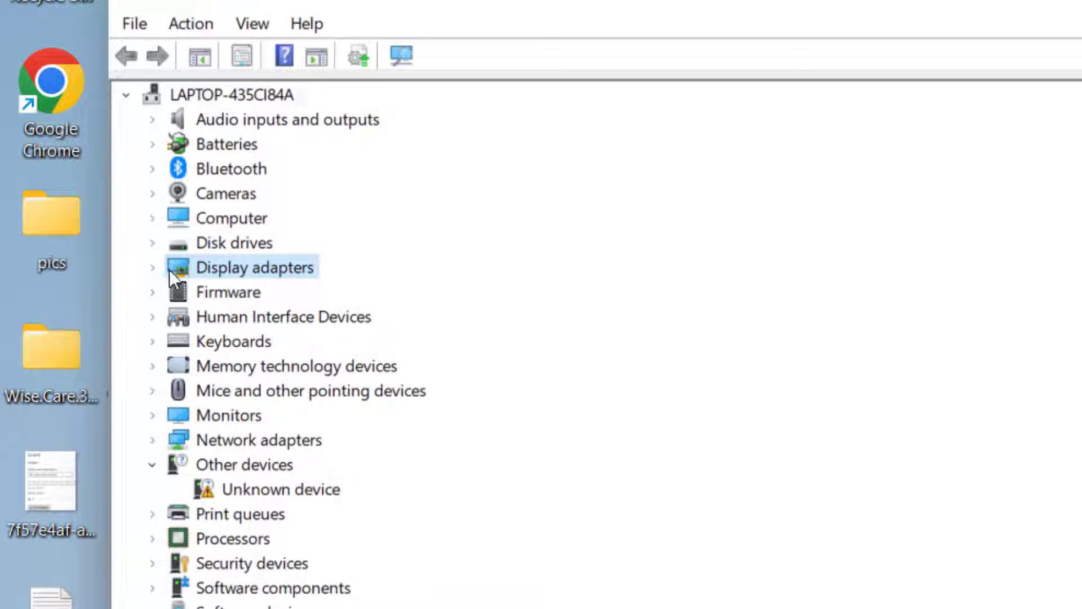
click(157, 268)
click(315, 323)
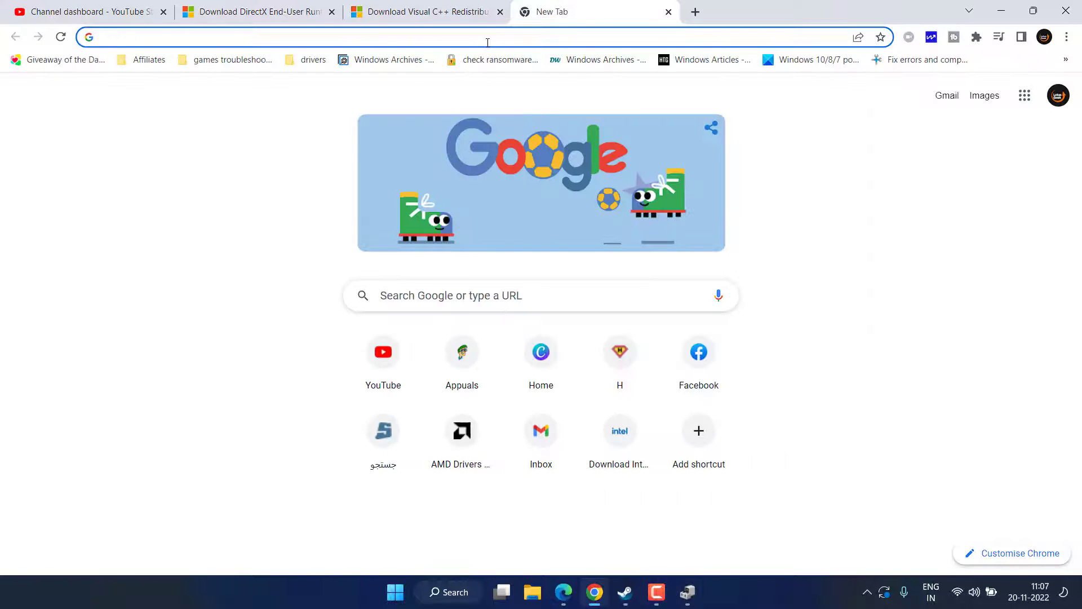
click(487, 42)
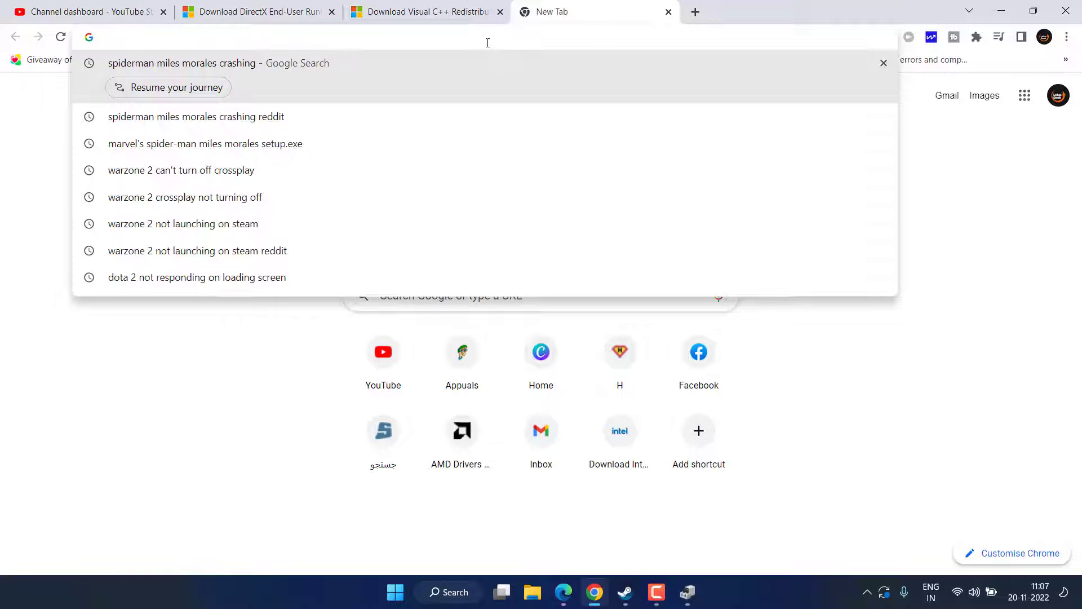
On the AMD support site, search for and submit AMD Radeon RX 5500M.
text(amd)
key(Return)
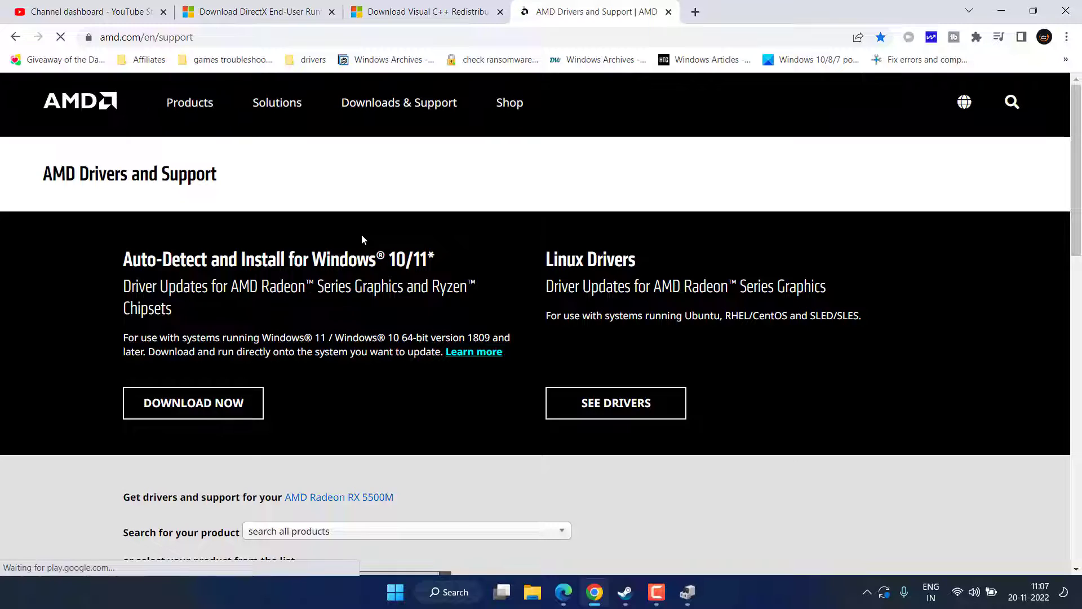
scroll(361, 234, down, 3)
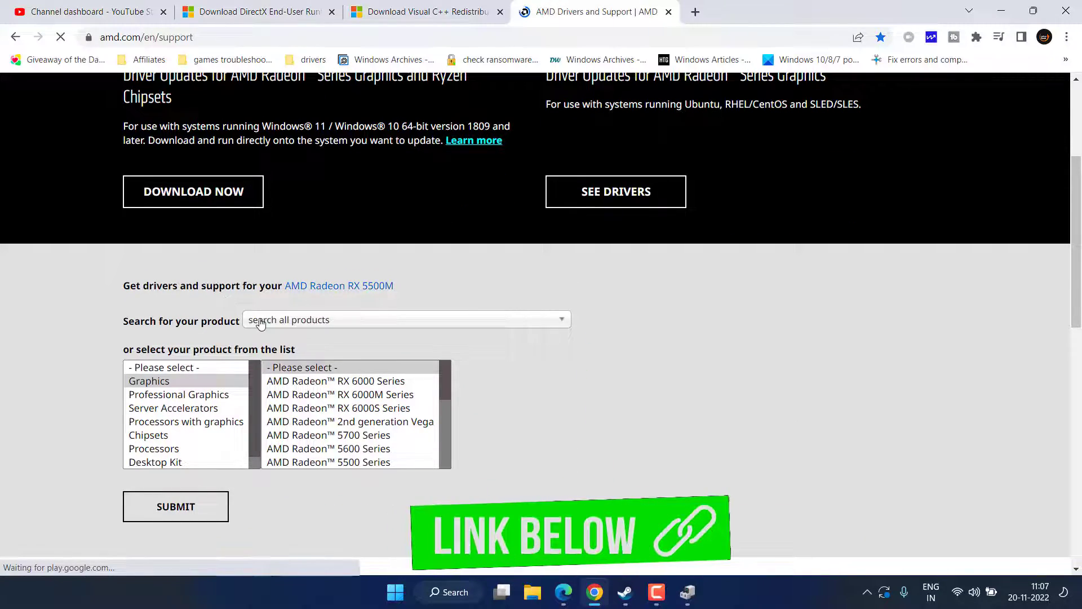
click(404, 330)
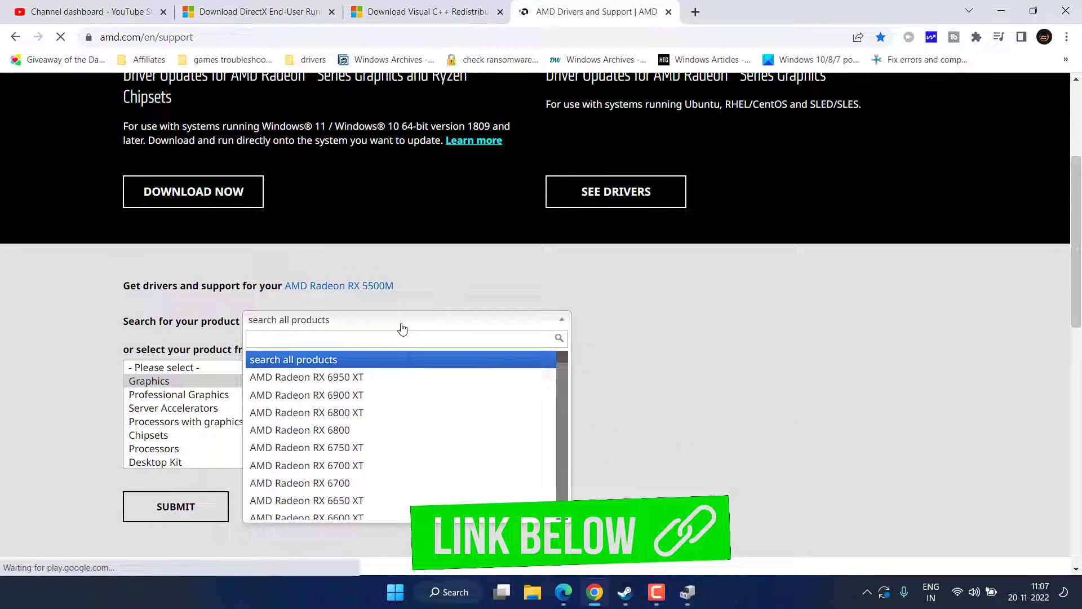
text(amd )
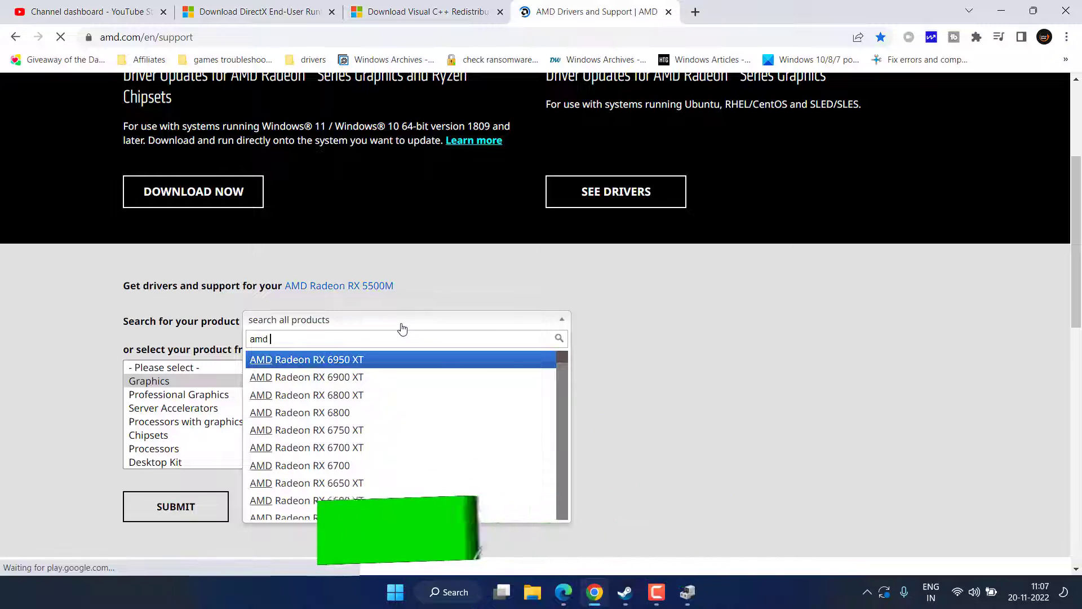
text(radeon r)
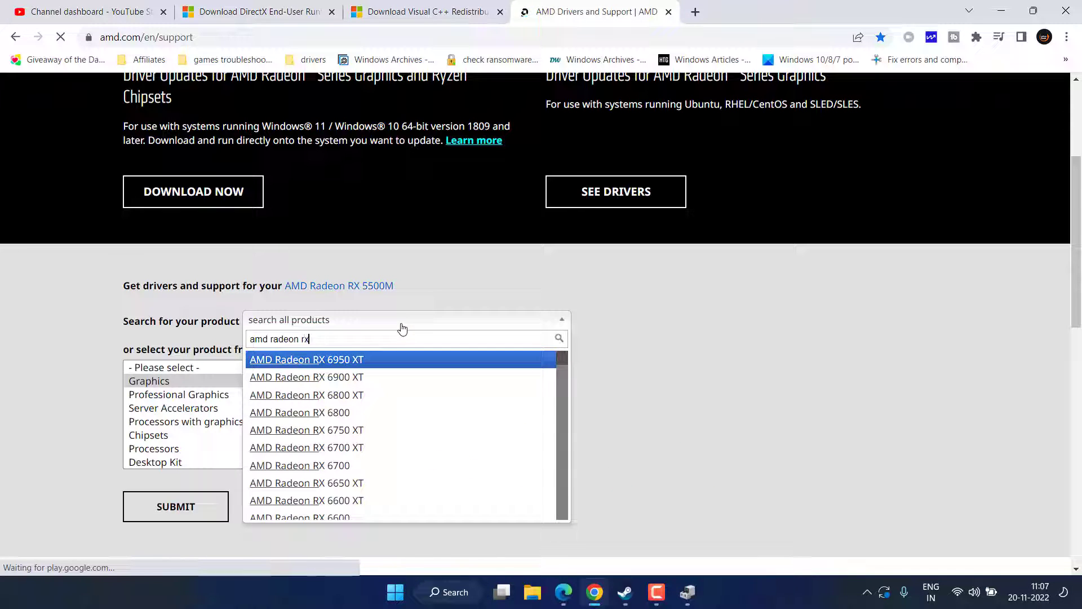
text(x 5500)
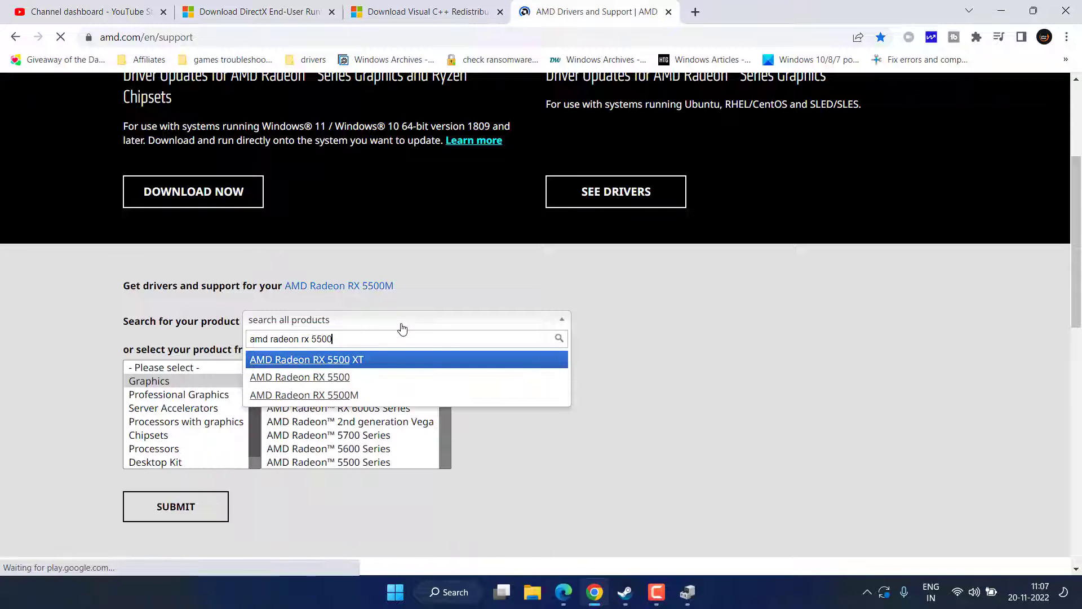
click(338, 395)
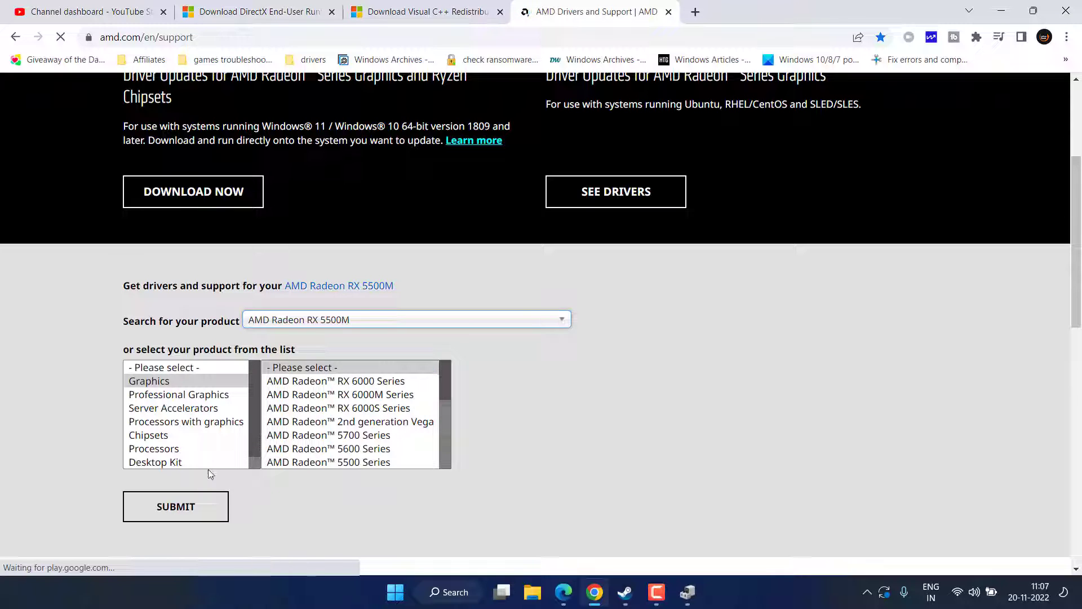
click(191, 507)
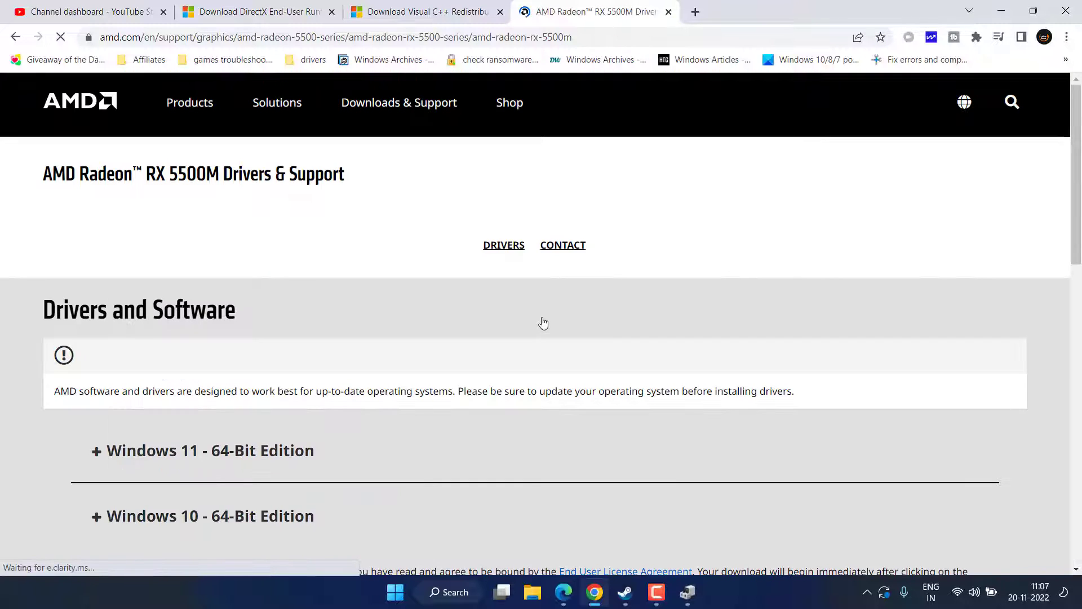
Download the Windows 11 Adrenalin 22.11.1 Optional driver to the Desktop and dismiss the sign-up popup.
scroll(541, 321, down, 4)
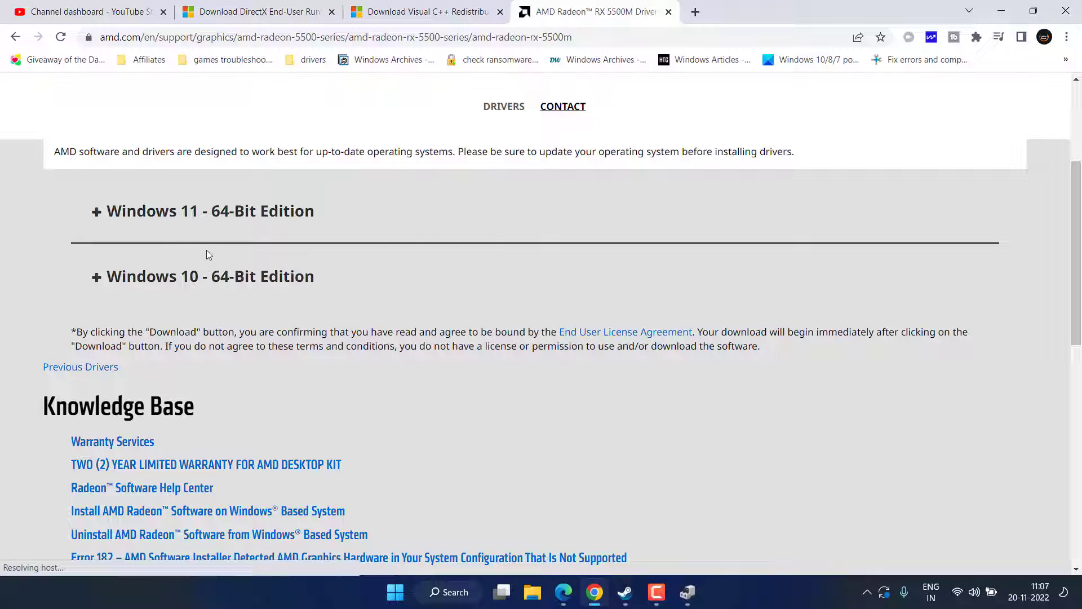
click(196, 213)
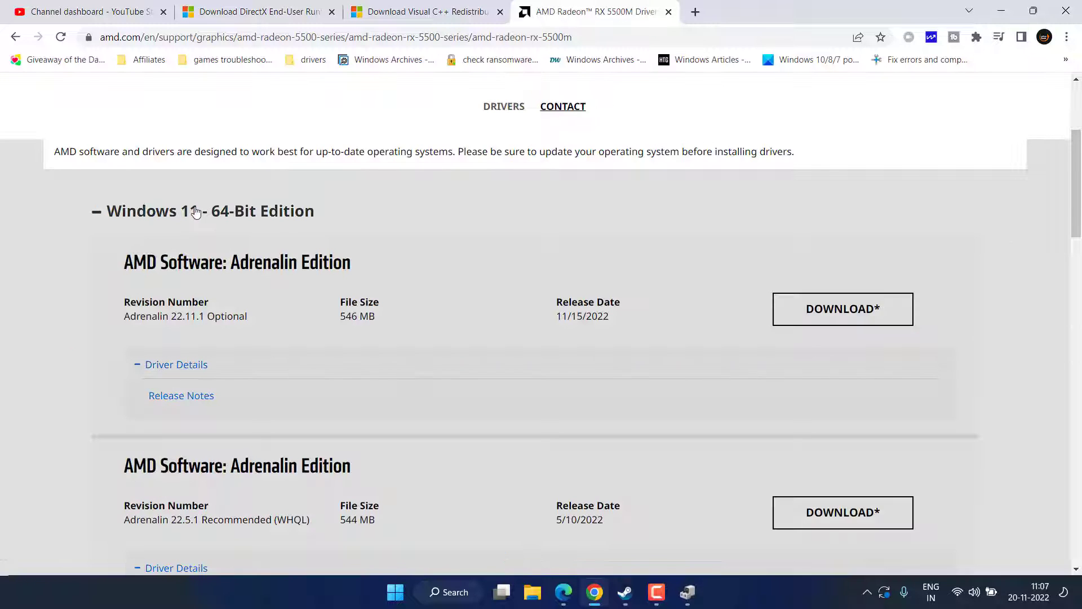
click(842, 309)
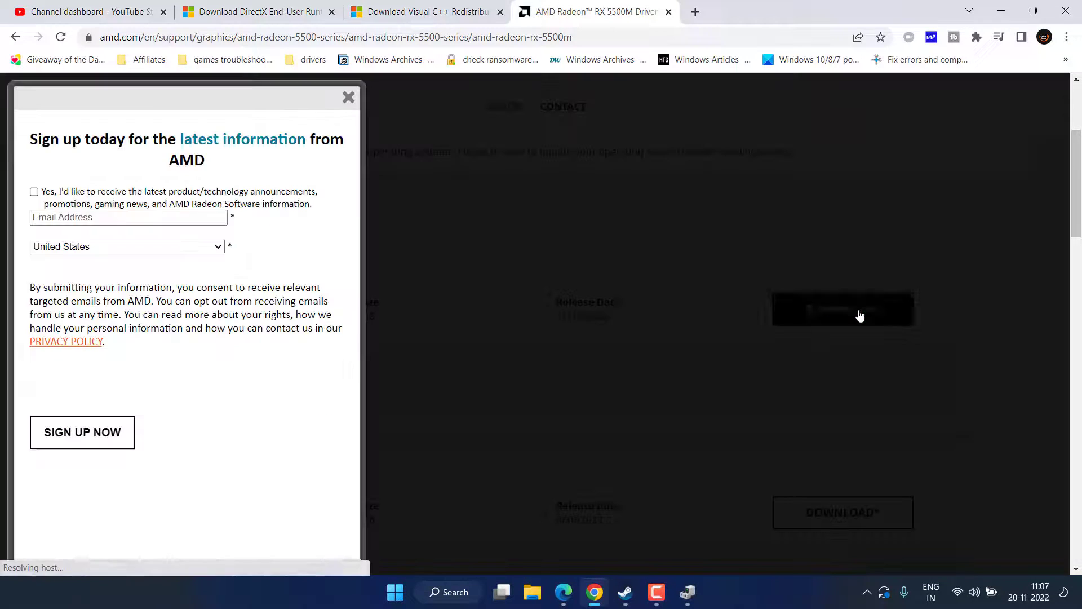
click(56, 113)
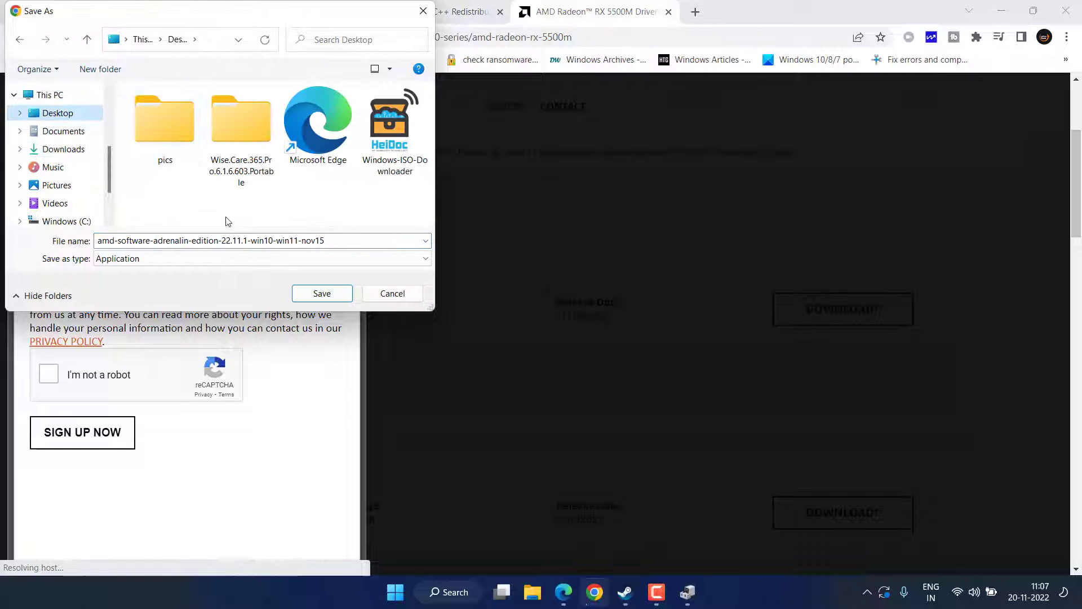
click(331, 292)
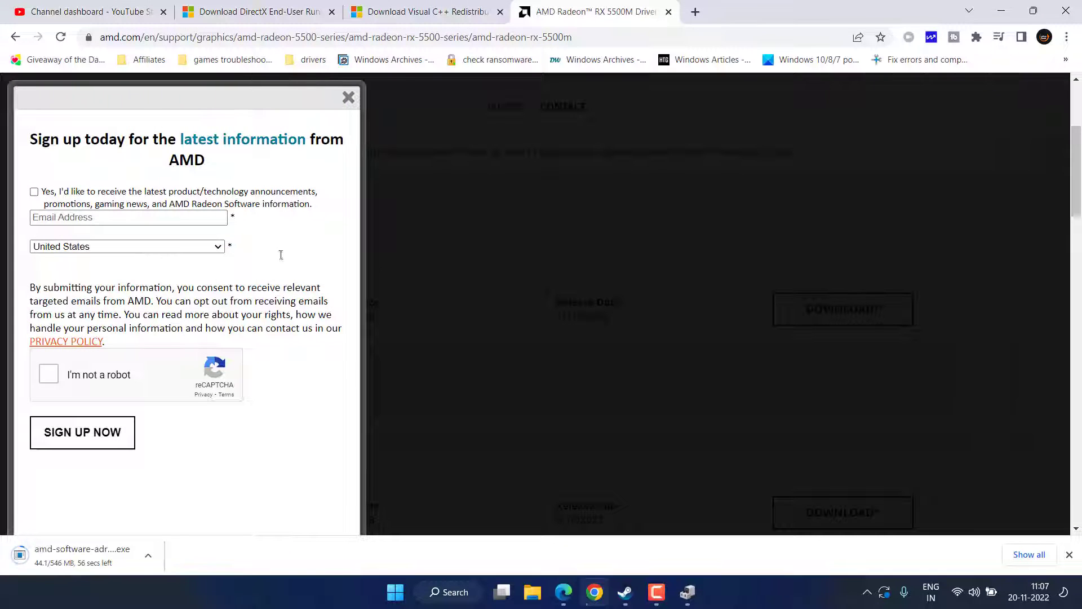
click(348, 97)
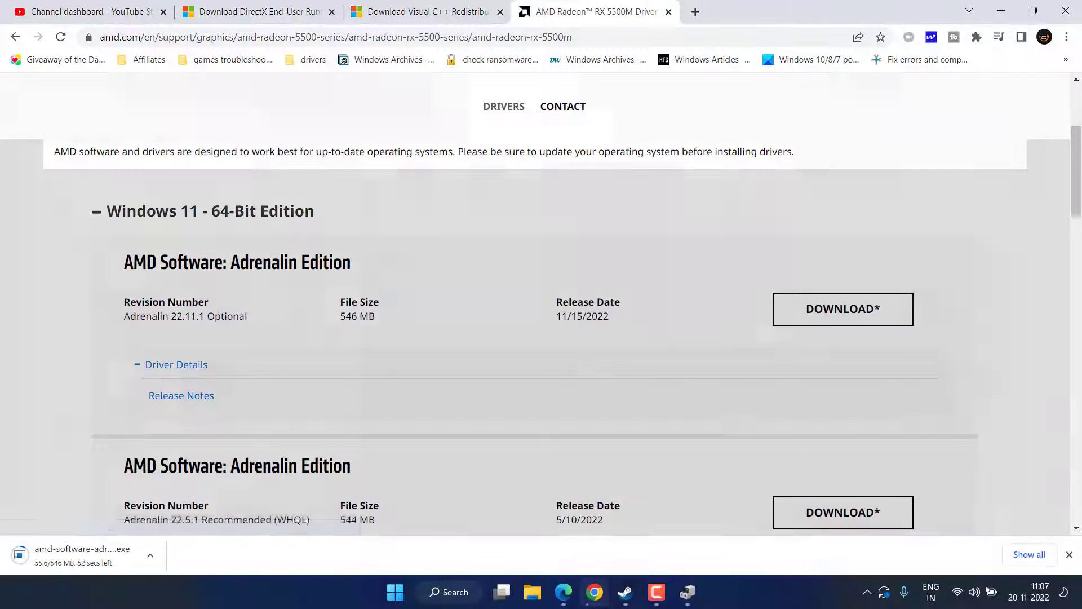
click(700, 16)
Search NVIDIA drivers for GeForce RTX 30 Series and save Game Ready 526.98 to the Desktop.
text(nvidia.com/en-us/geforce/drivers/)
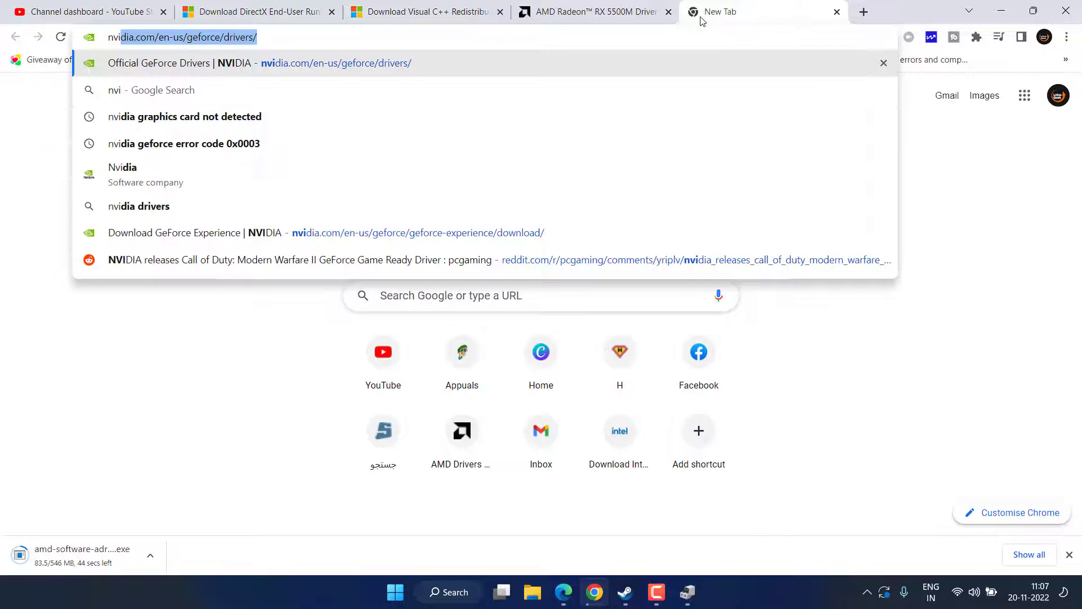
key(Return)
scroll(699, 355, down, 3)
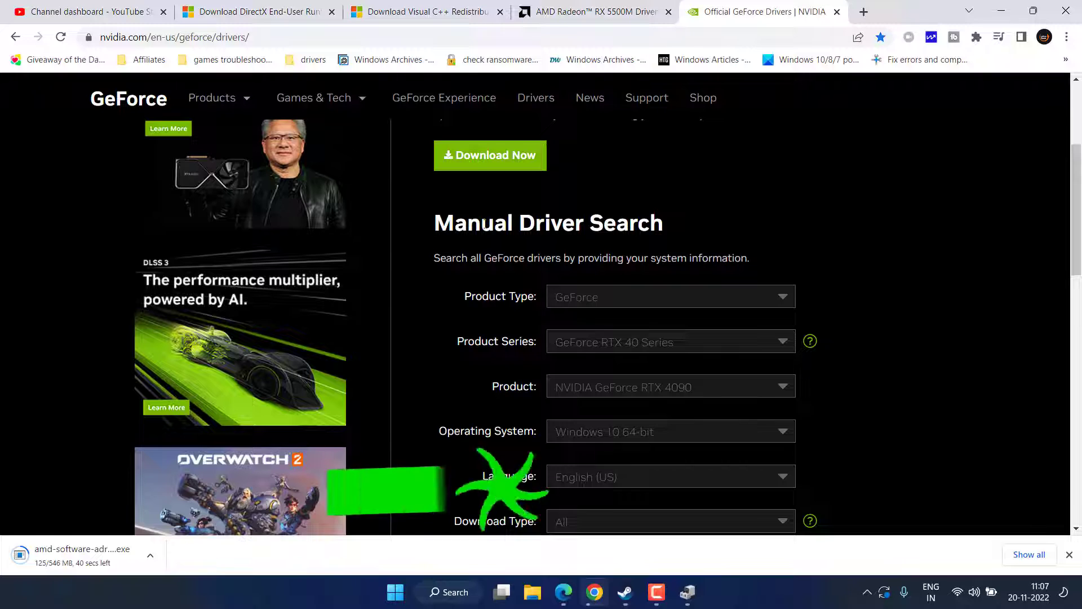
scroll(651, 248, down, 2)
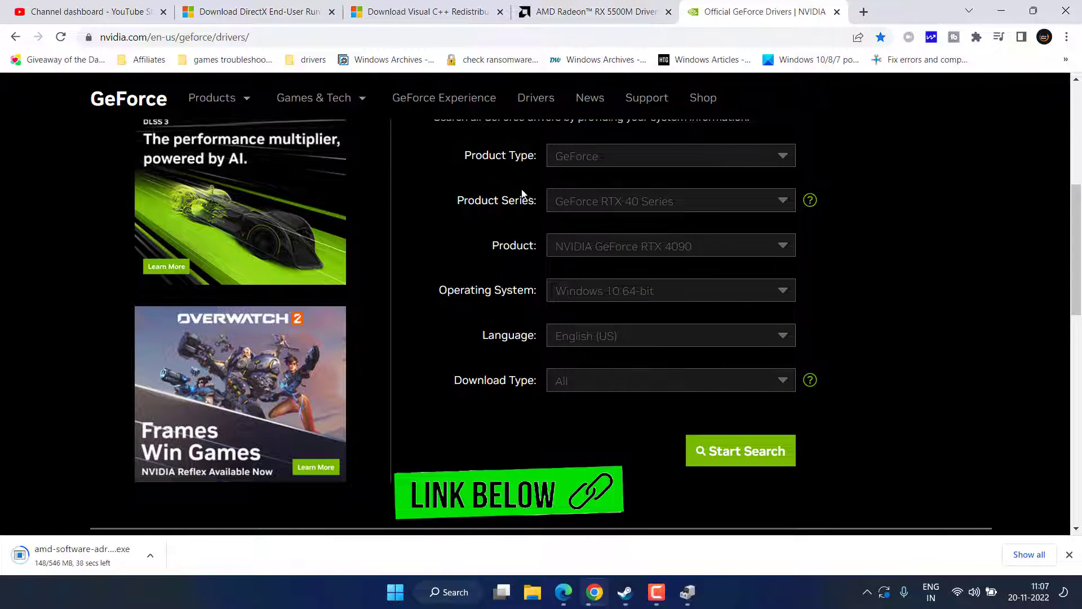
click(652, 204)
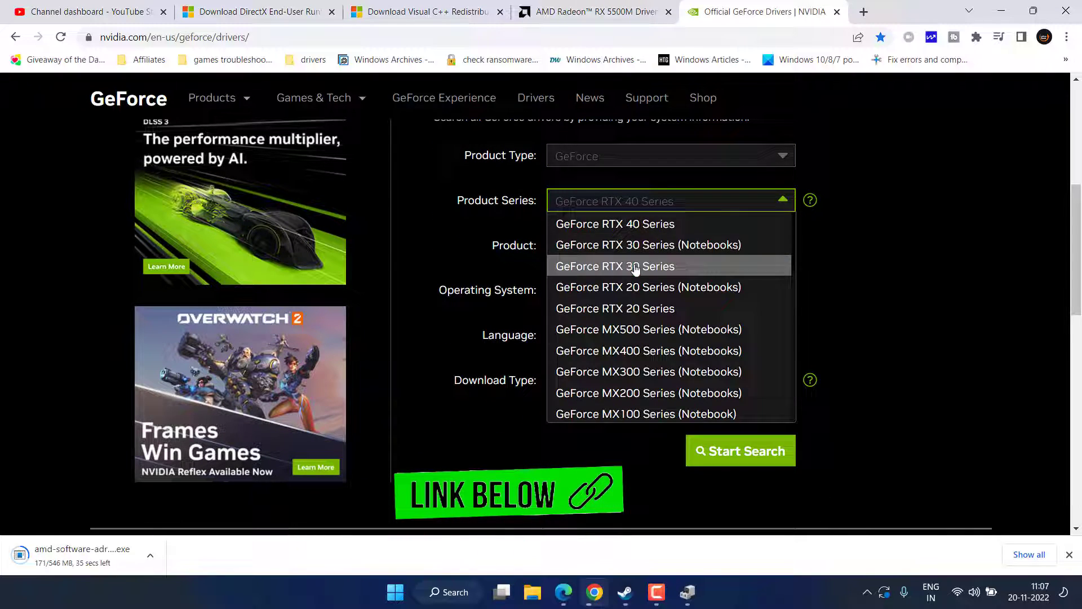
click(633, 265)
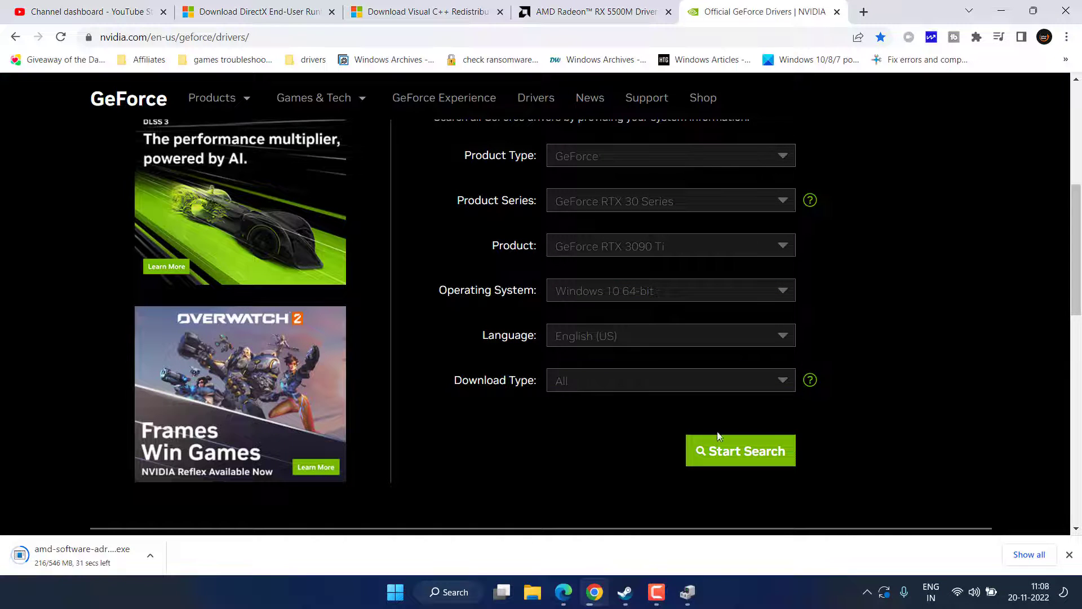
click(758, 448)
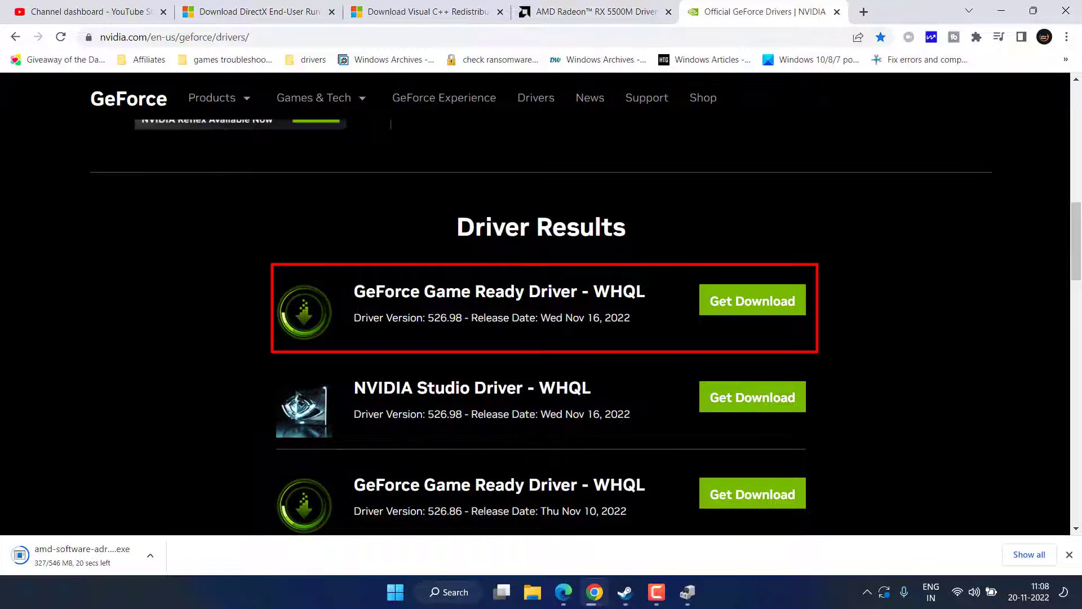
click(744, 299)
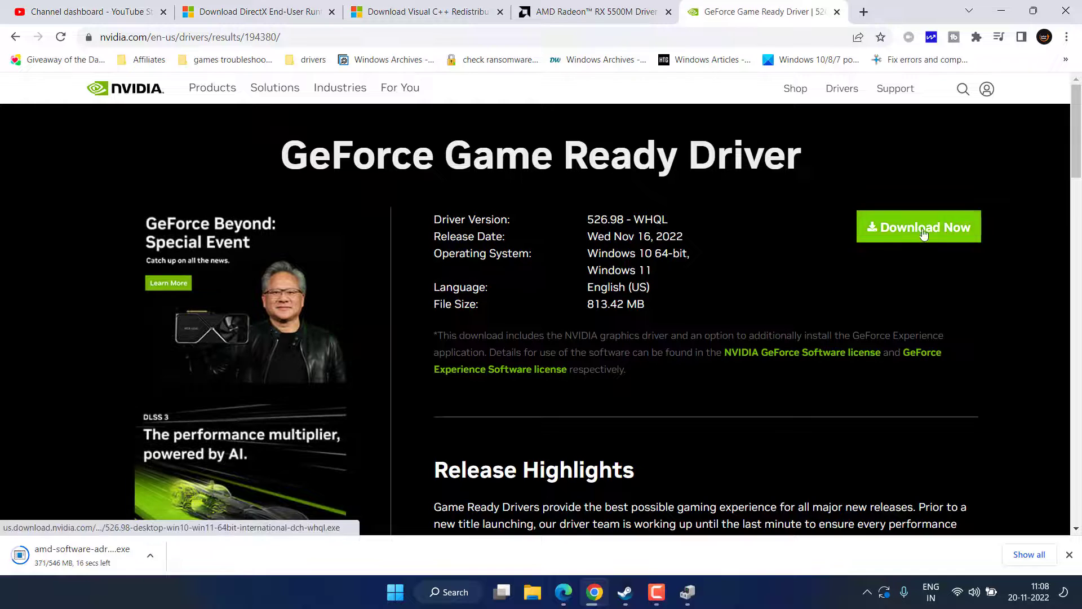
click(889, 229)
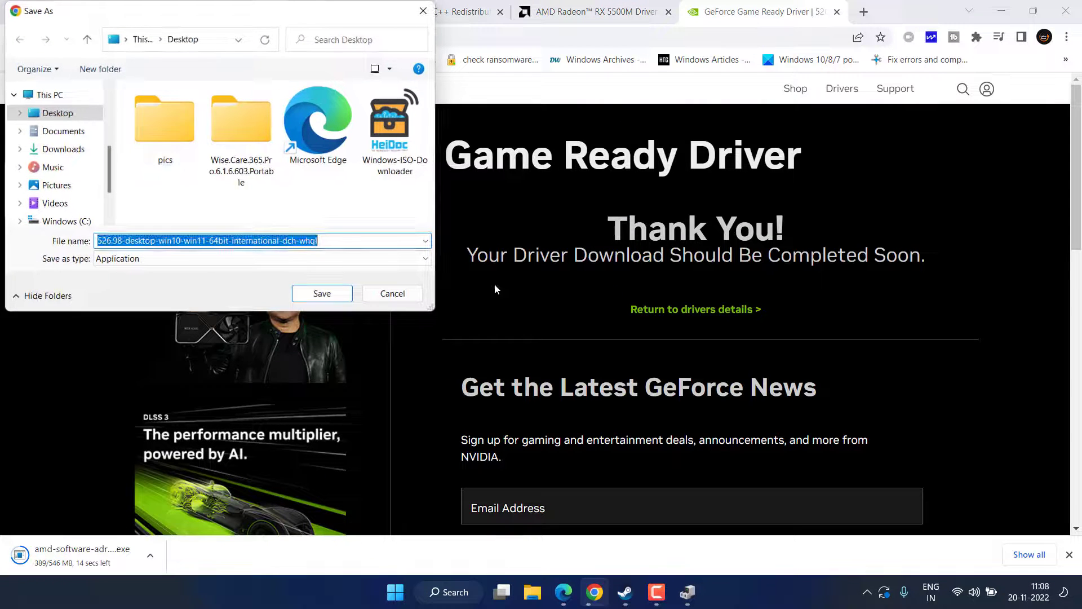
click(319, 293)
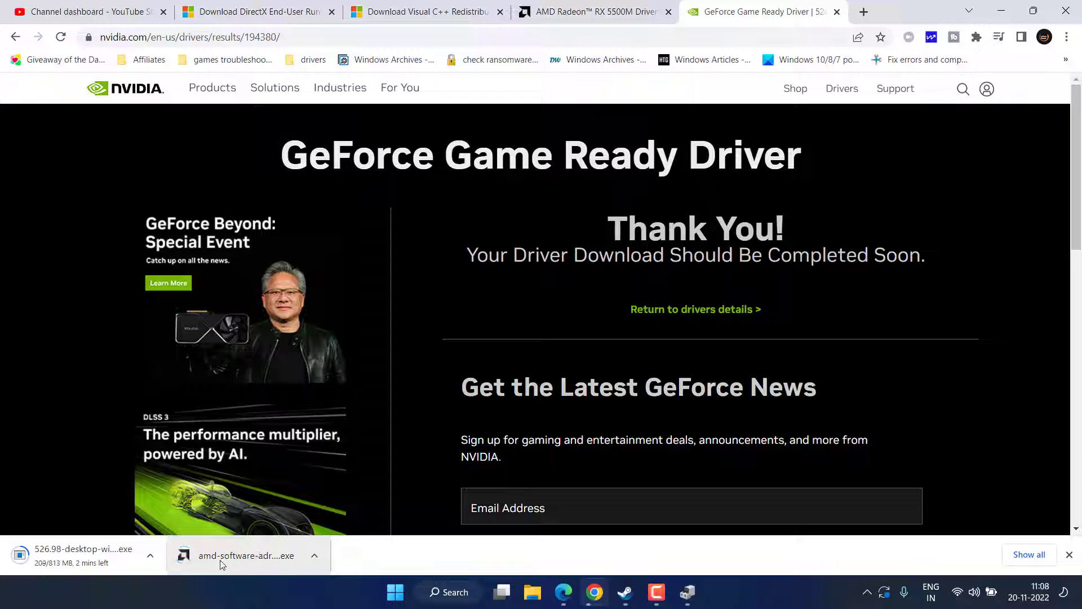
Extract the Adrenalin 22.11.1 installer, minimize it, close Device Manager, and restore Chrome.
click(221, 564)
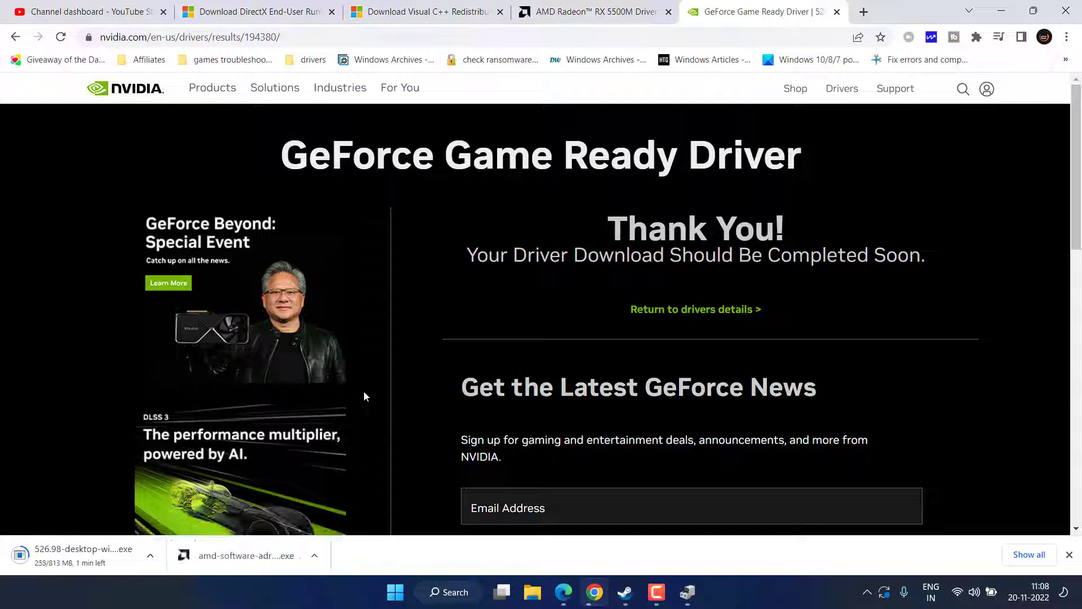
click(1001, 10)
click(645, 372)
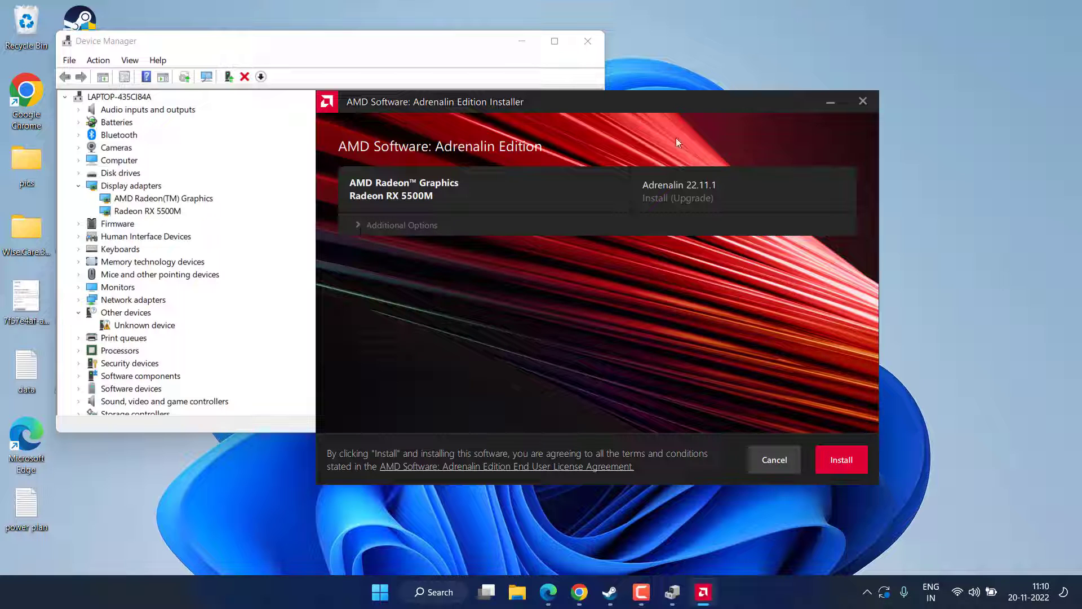
click(831, 103)
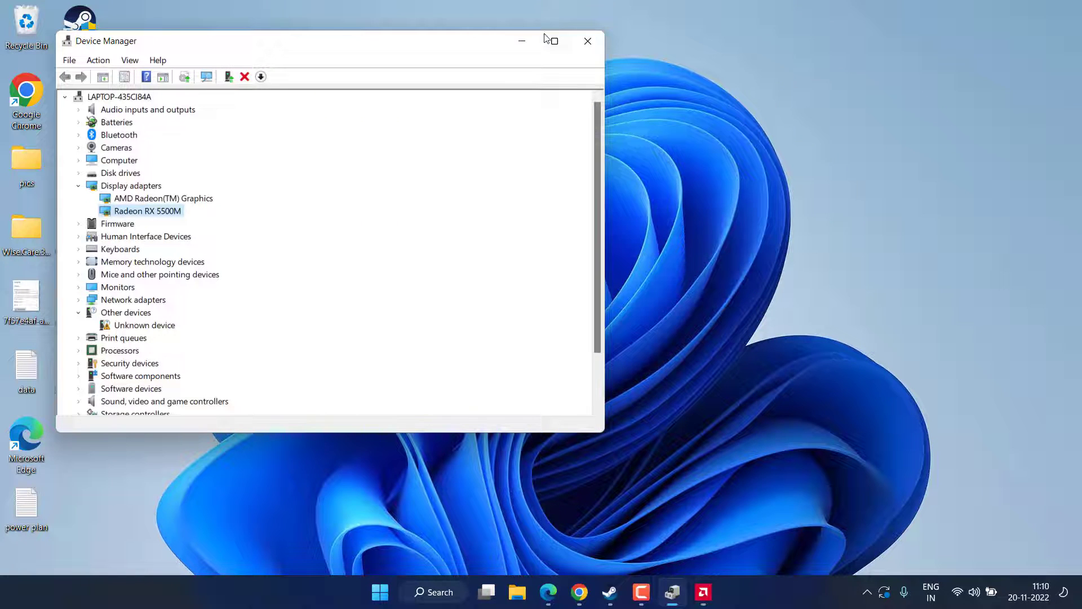
click(588, 41)
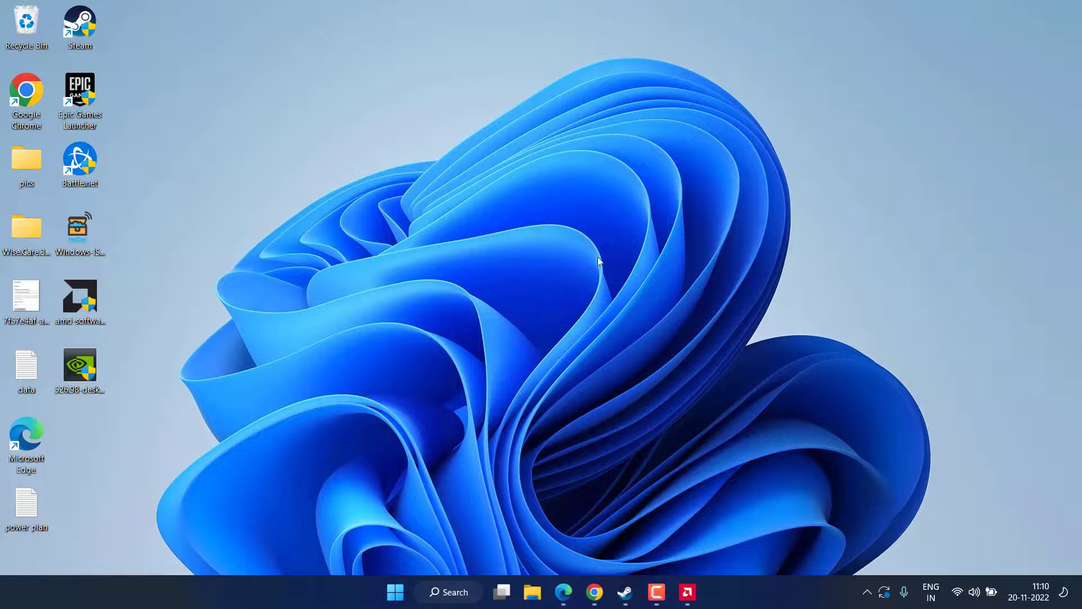
click(595, 591)
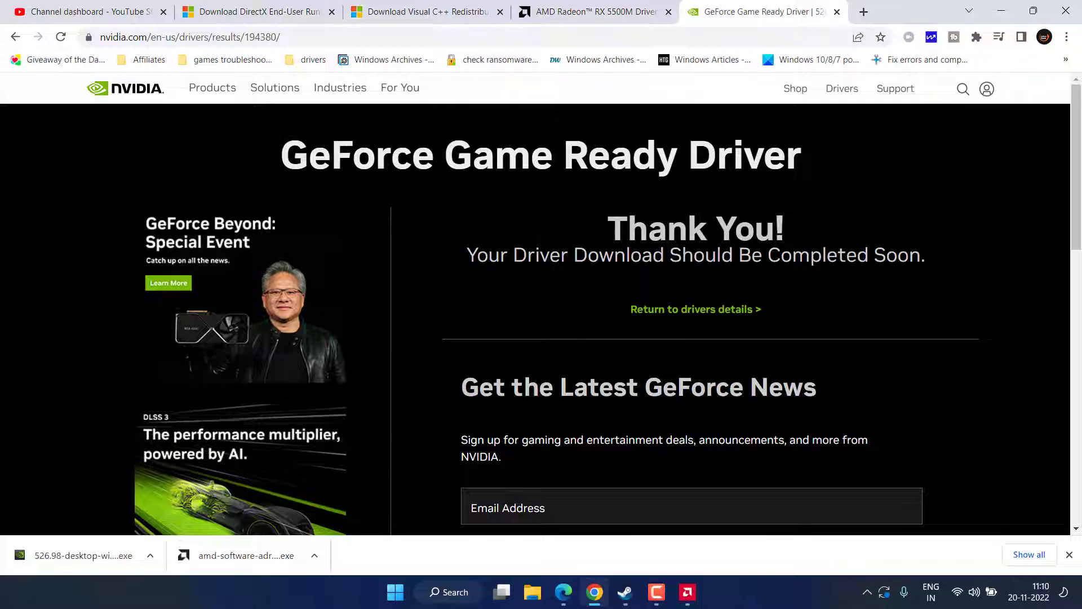
Download and save the DirectX End-User Runtime Web Installer.
click(279, 7)
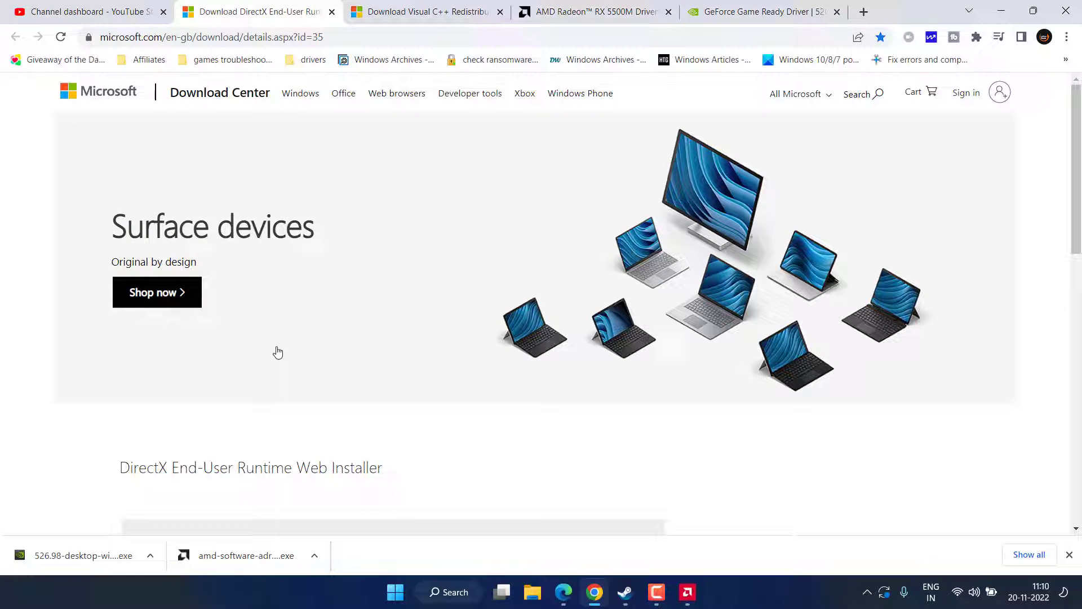
scroll(415, 248, down, 5)
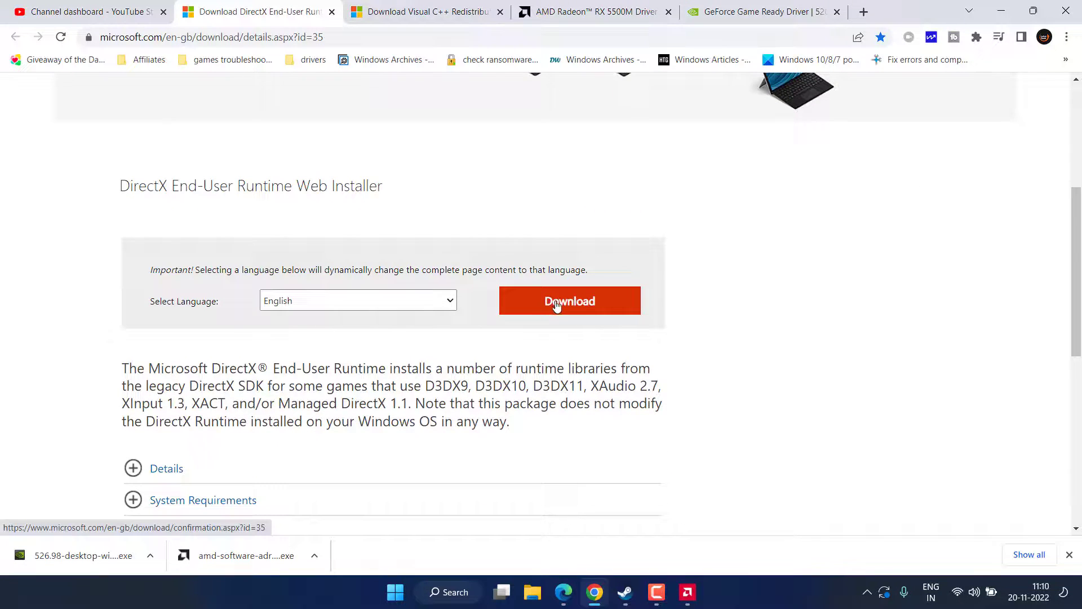
click(555, 304)
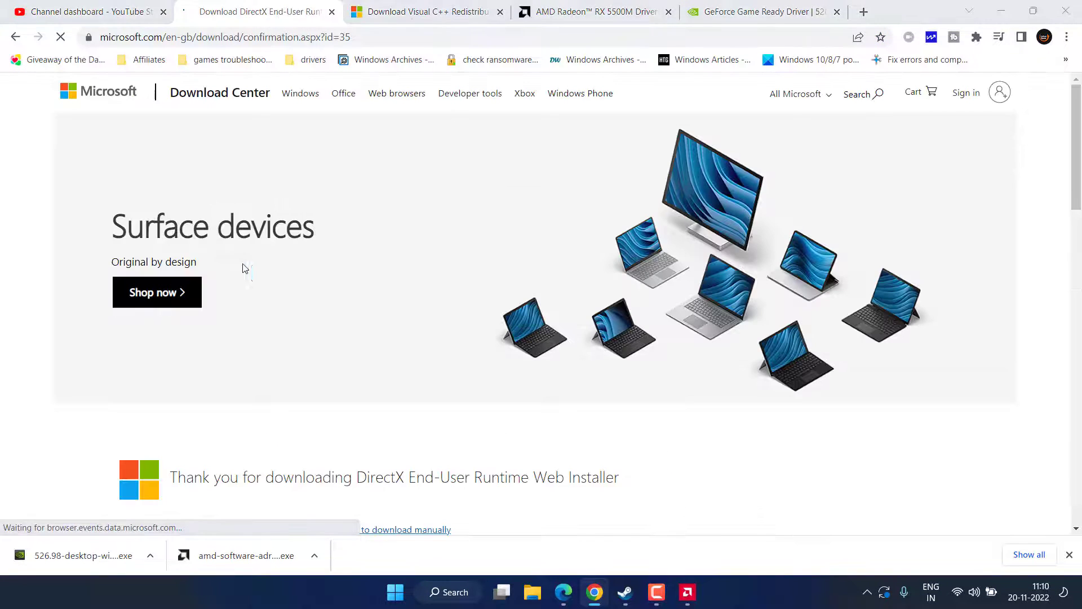
click(336, 294)
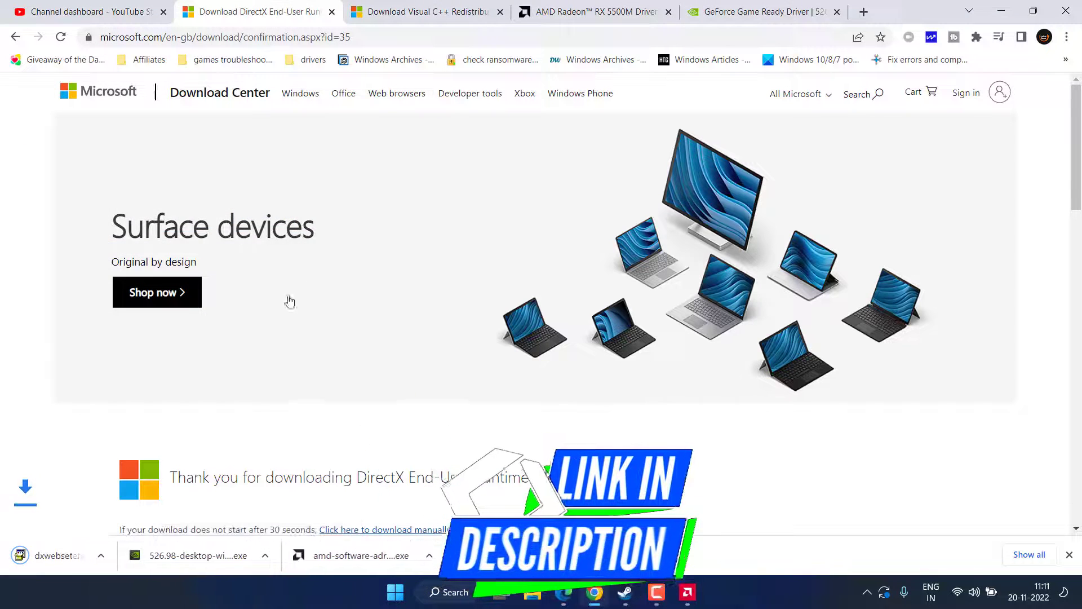
Run dxwebsetup.exe, accept the license, skip the Bing Bar, and finish setup.
click(77, 558)
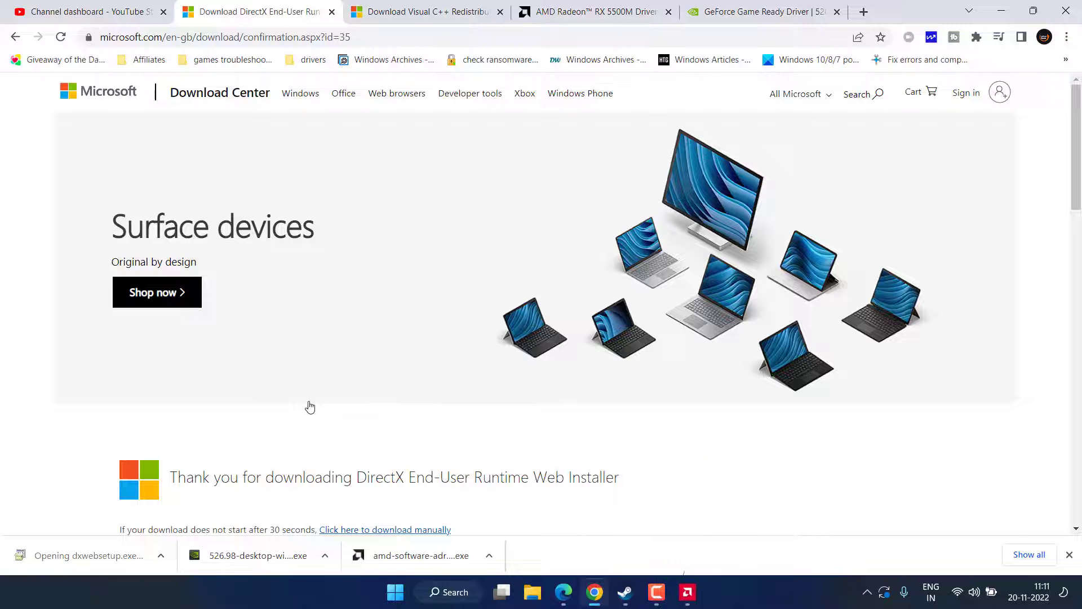
click(334, 334)
click(378, 380)
click(287, 284)
click(388, 382)
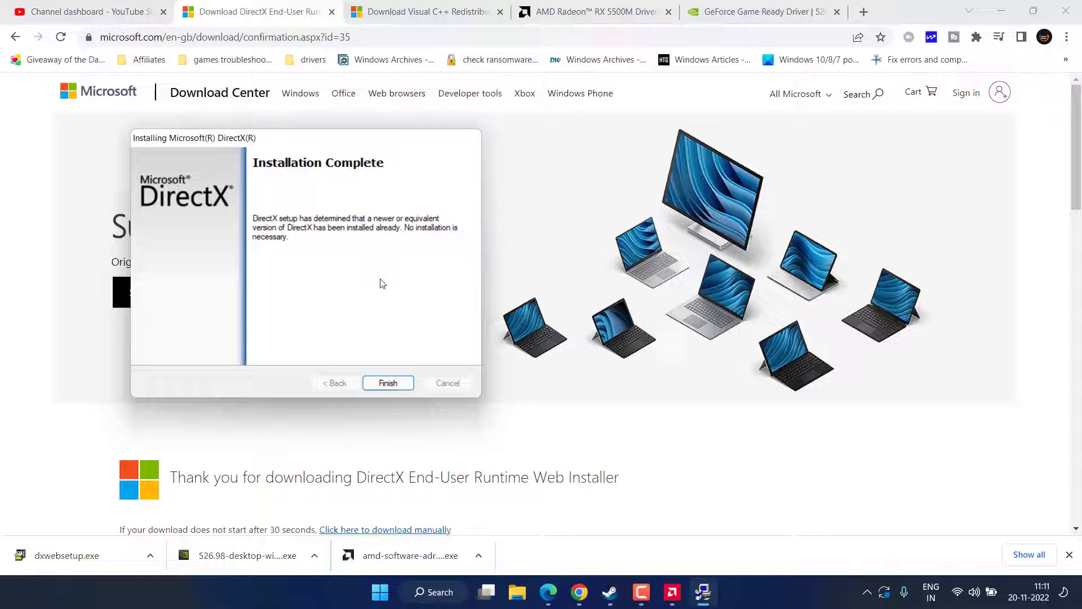
click(379, 386)
Download both Visual C++ 2015 redistributable files (vc_redist x86 and x64) from Microsoft Download Center.
click(448, 8)
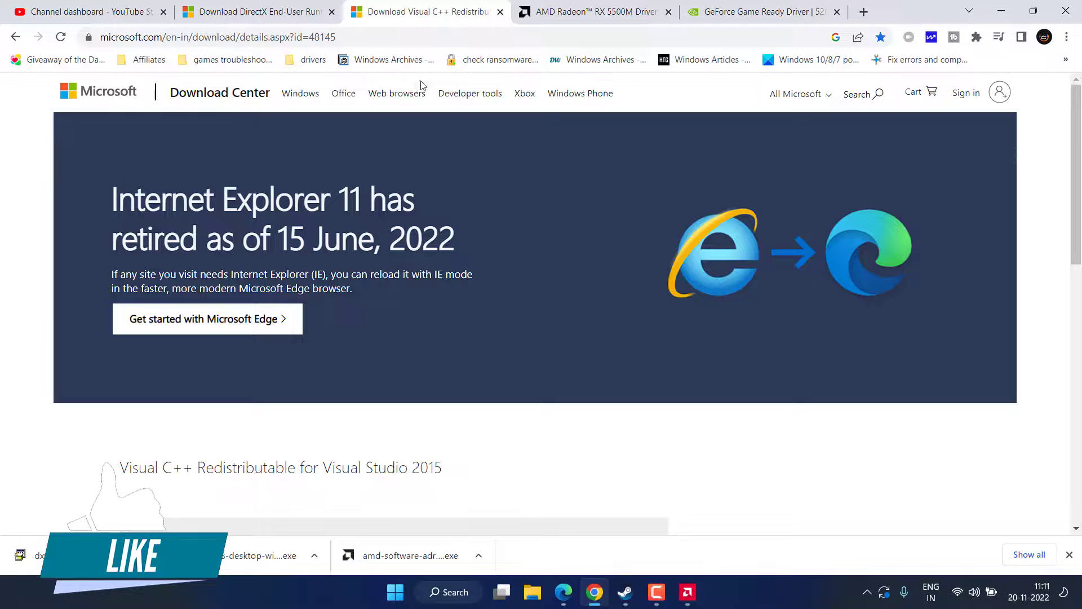
scroll(467, 170, down, 4)
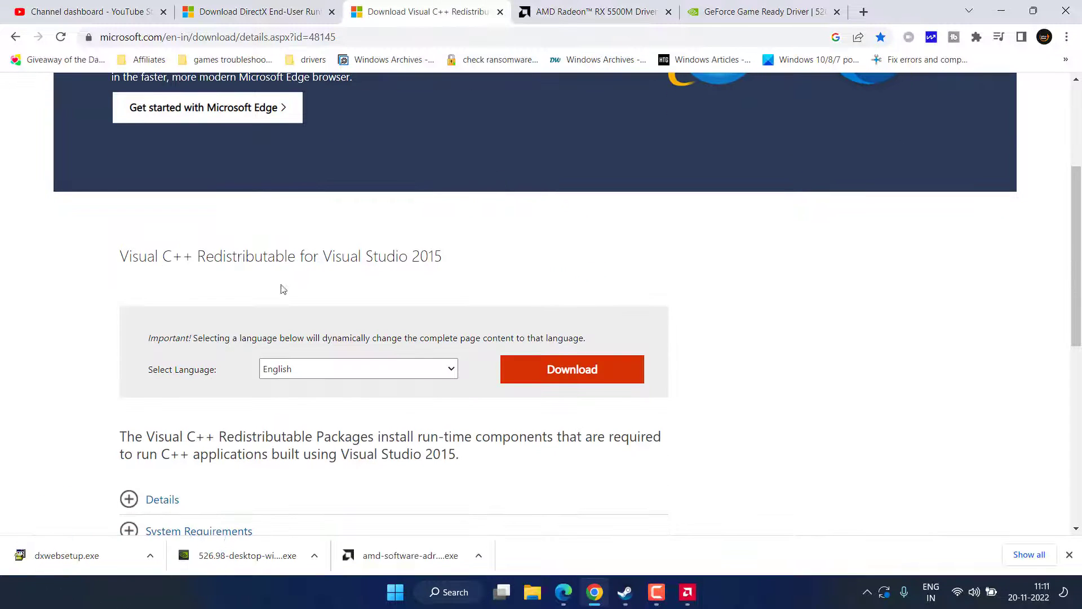
click(587, 375)
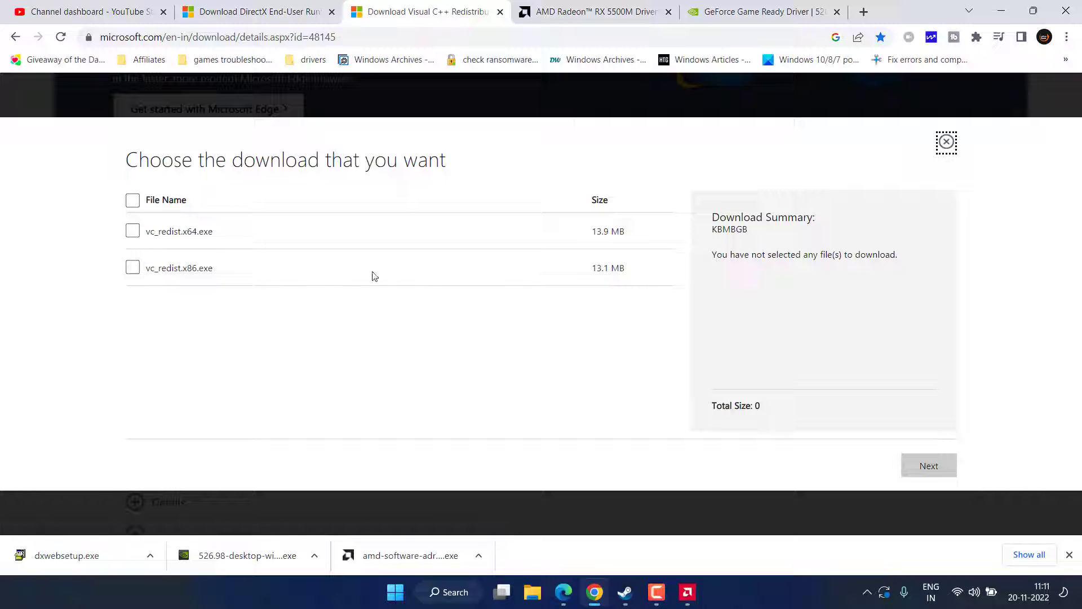
click(133, 200)
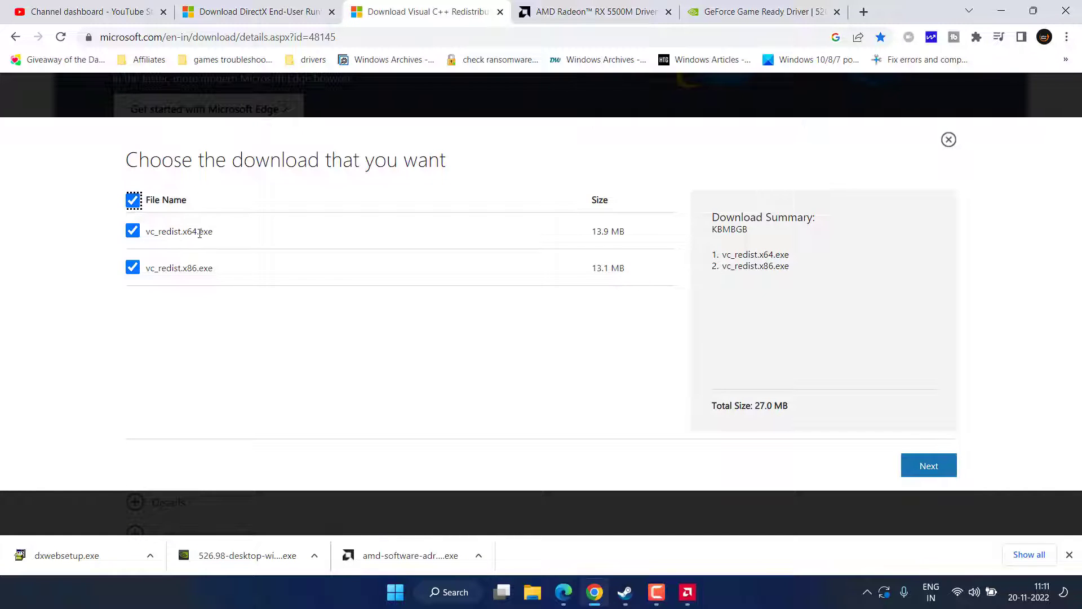
click(927, 465)
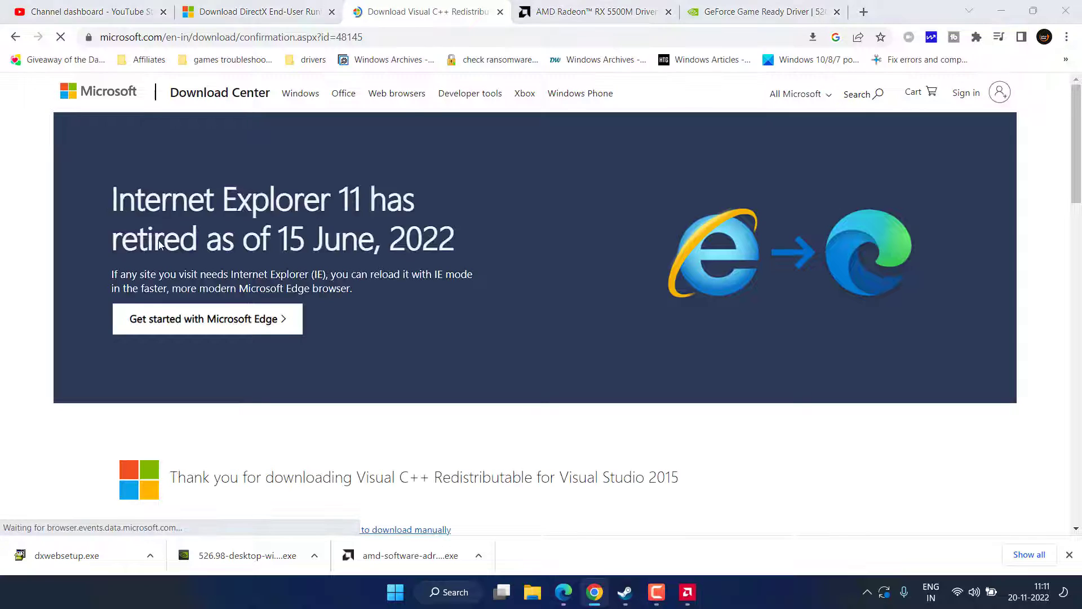
click(323, 294)
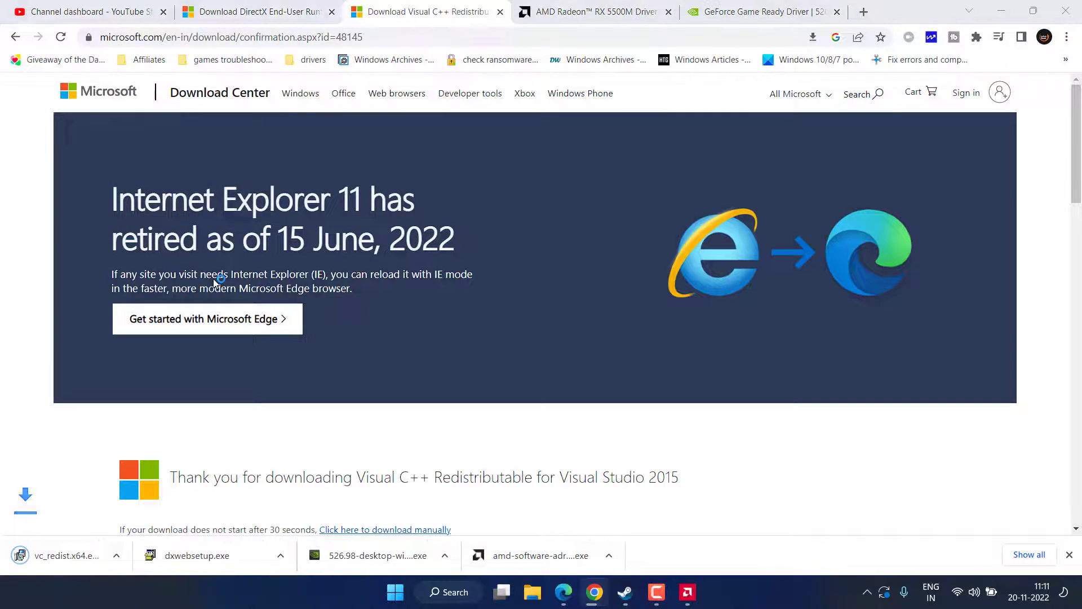
click(316, 295)
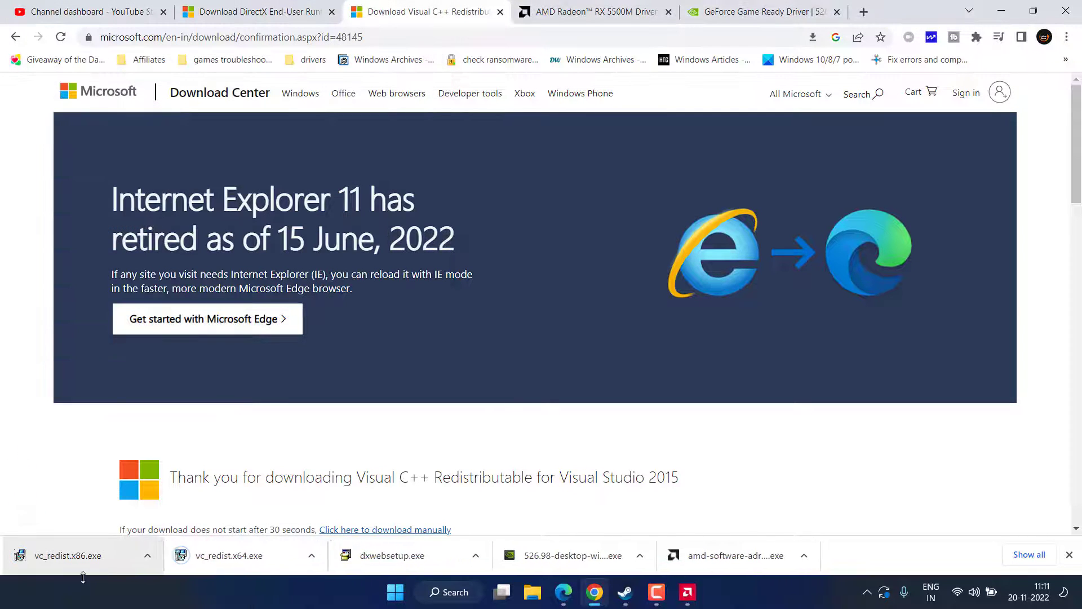
Attempt installing vc_redist.x64.exe, dismiss the already-installed failure, and show the desktop.
click(220, 558)
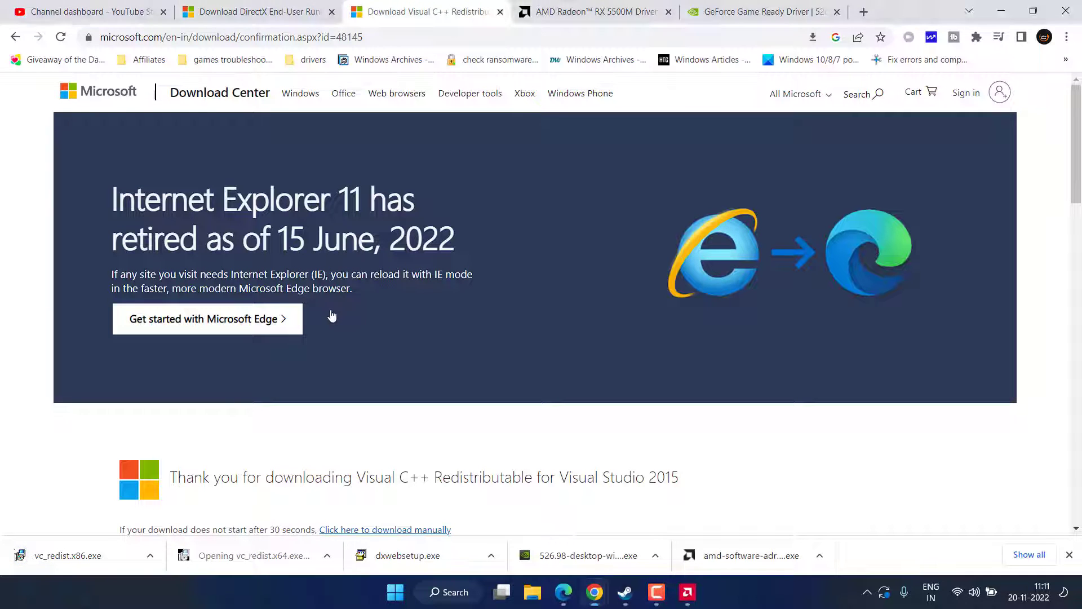
click(457, 341)
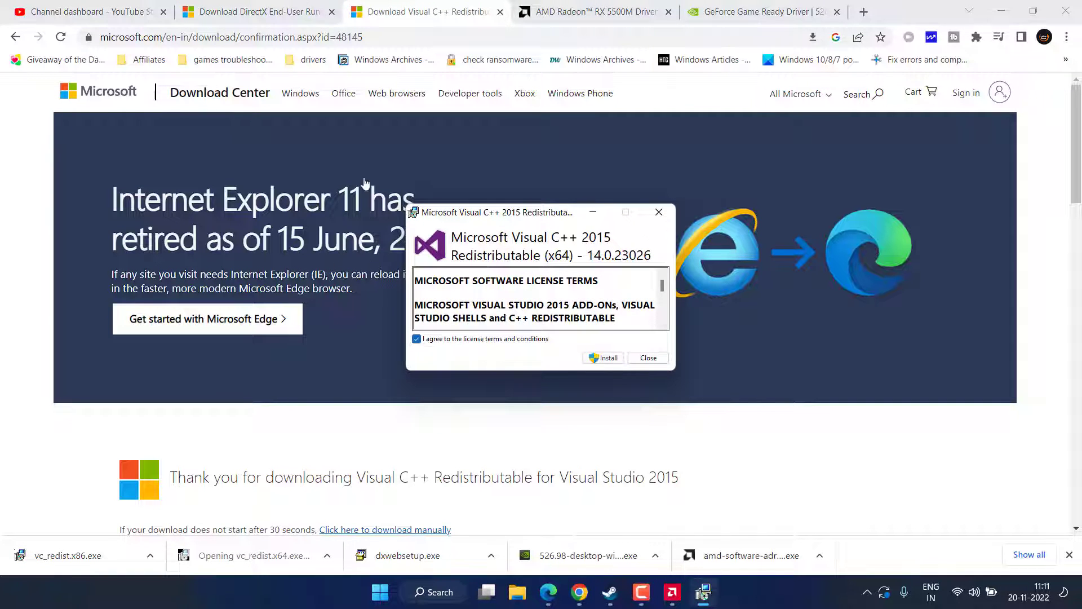
click(603, 357)
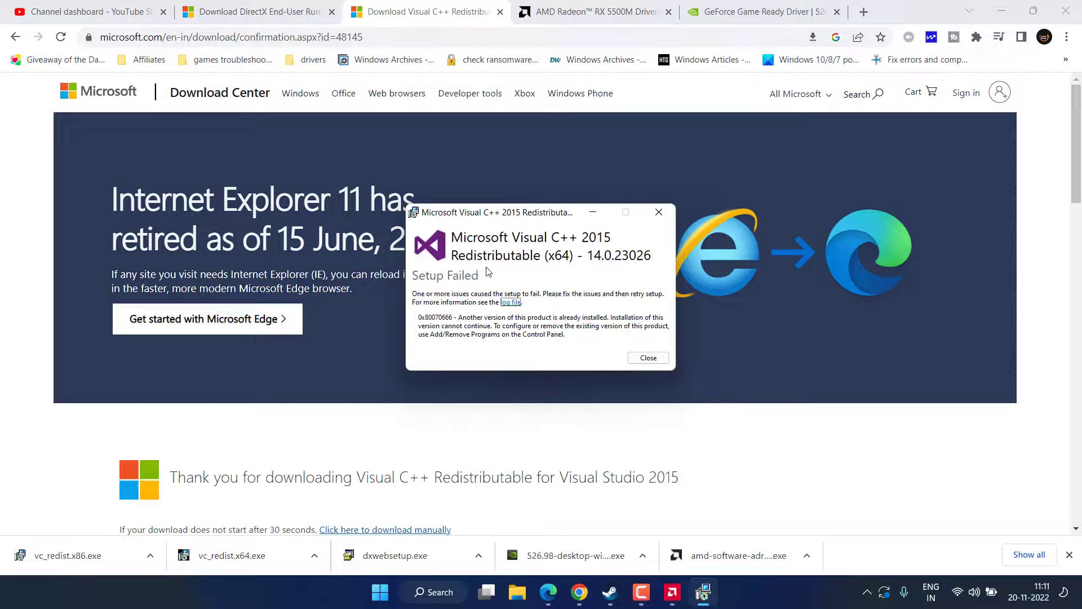
click(648, 358)
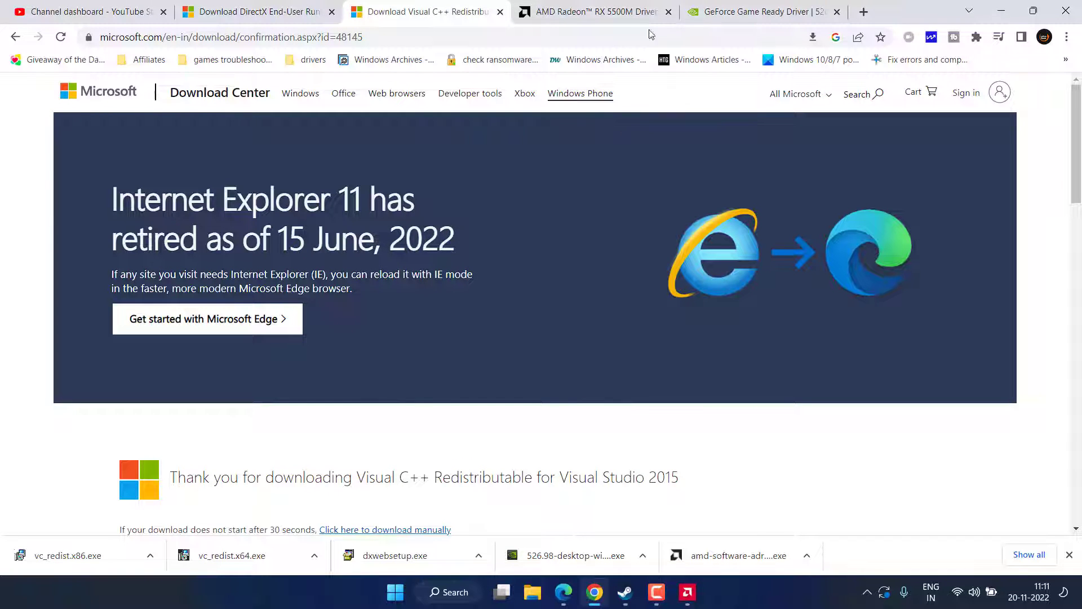
click(1001, 10)
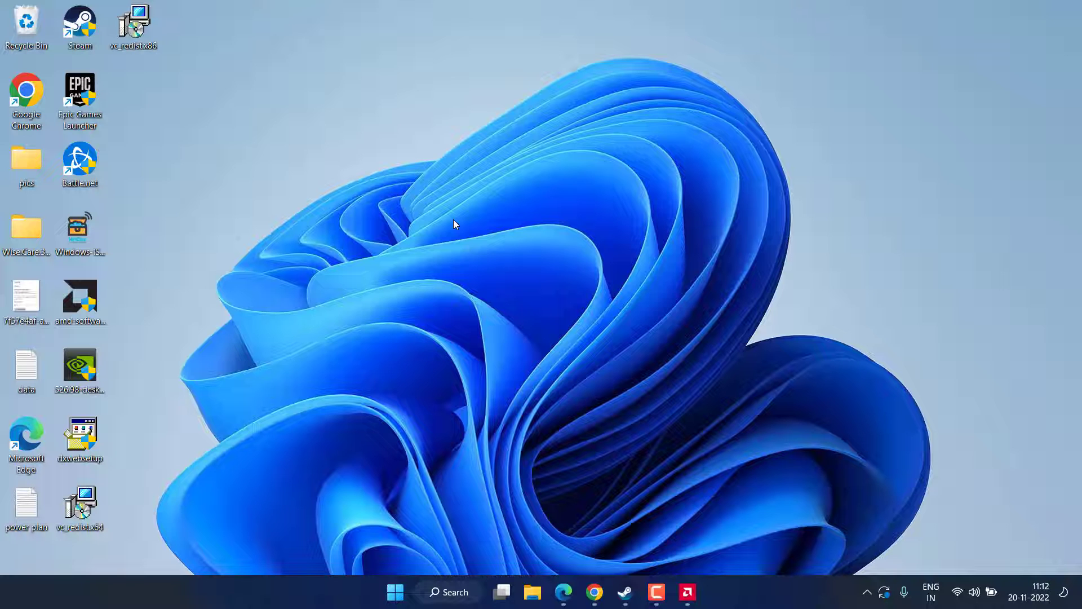
Go to the Graphics settings page under System > Display in Windows Settings.
key(super+i)
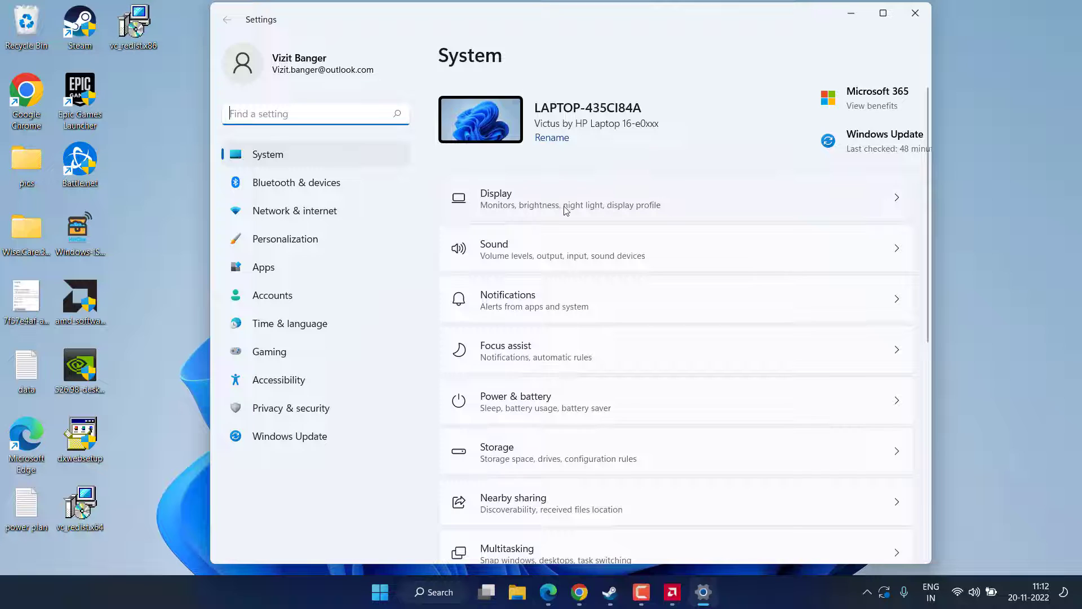
click(565, 210)
scroll(569, 217, down, 5)
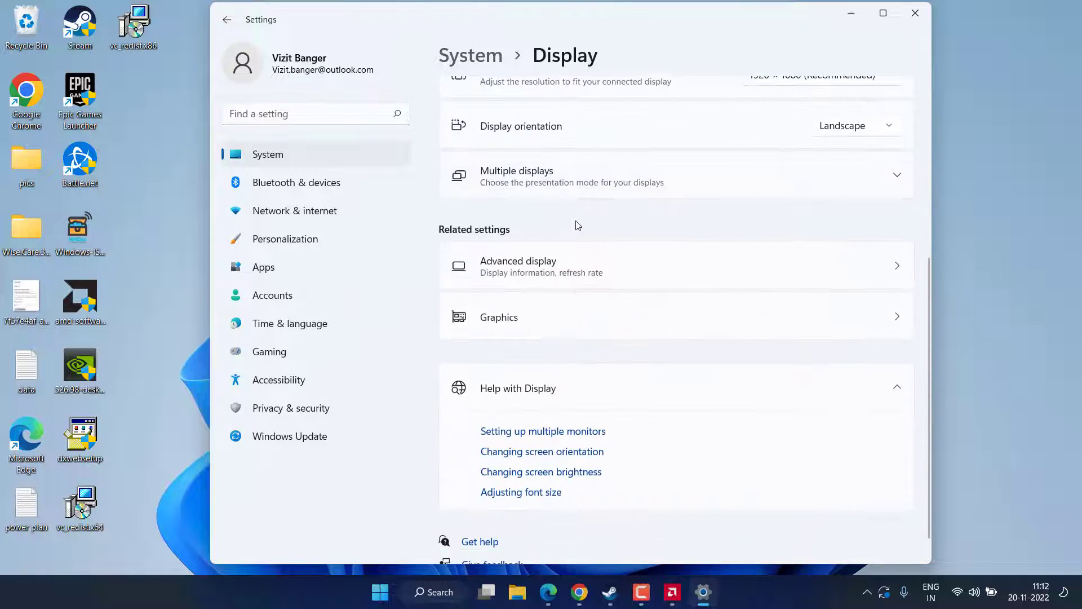
click(620, 327)
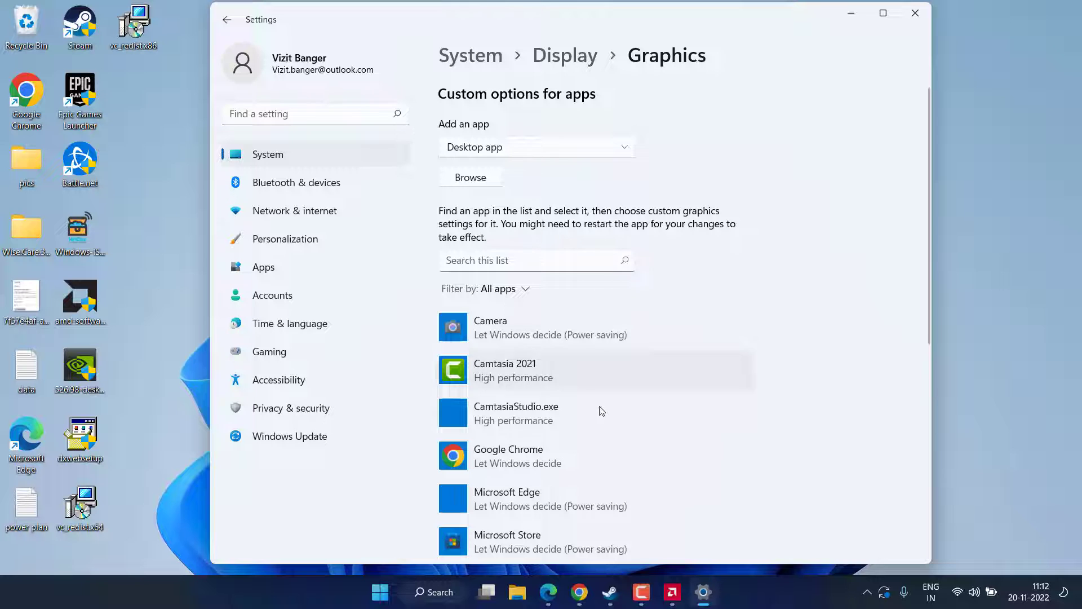
scroll(564, 395, down, 6)
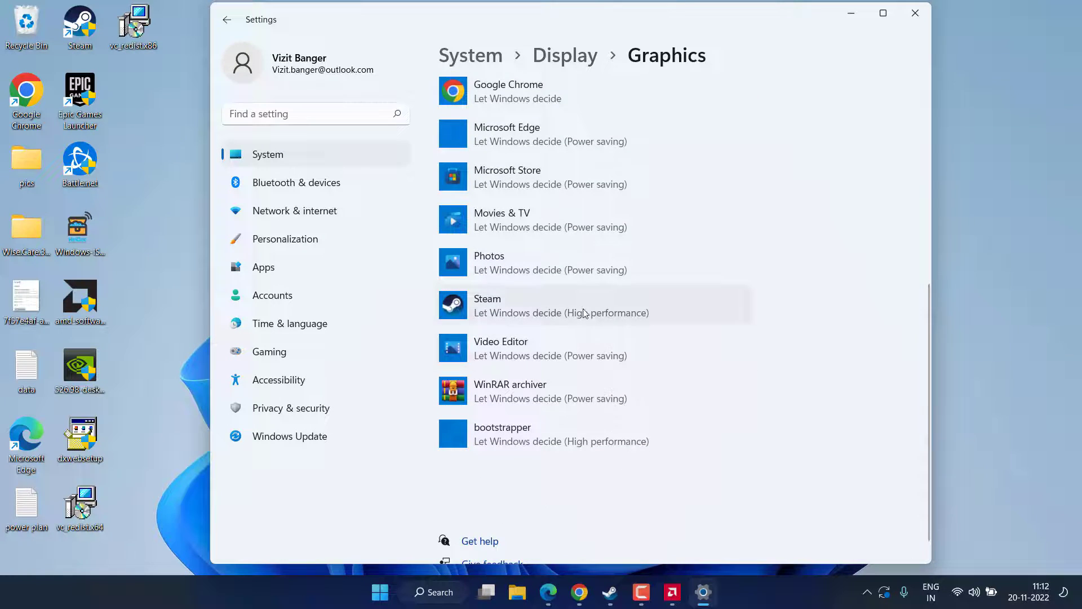
scroll(586, 271, up, 5)
scroll(552, 309, up, 2)
Add Miles Morales.exe from Steam\steamapps\common\Marvel's Spider-Man Miles Morales to the graphics app list.
click(473, 178)
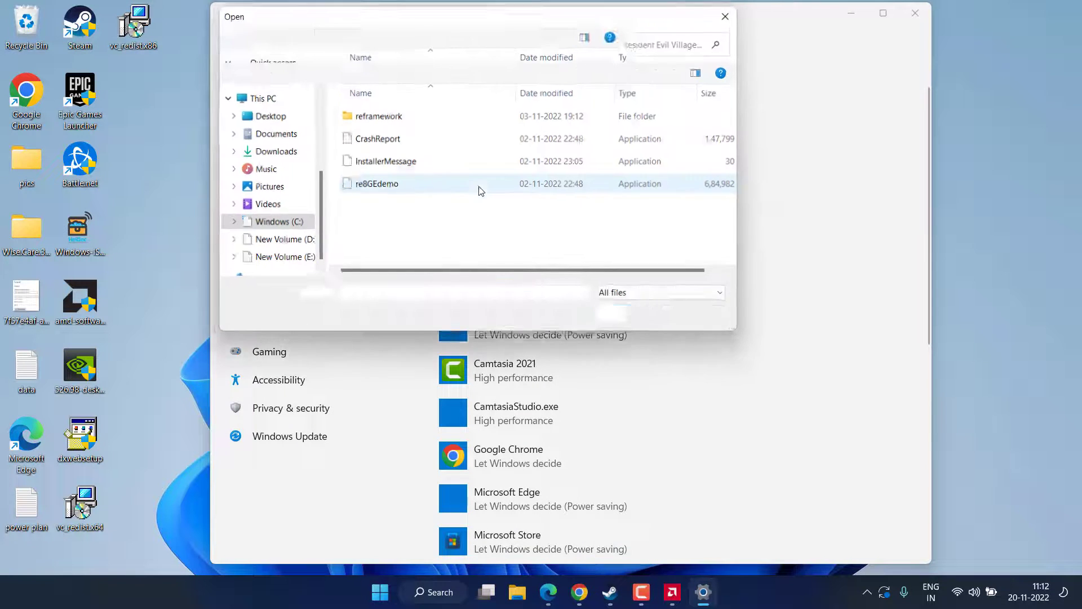
click(277, 222)
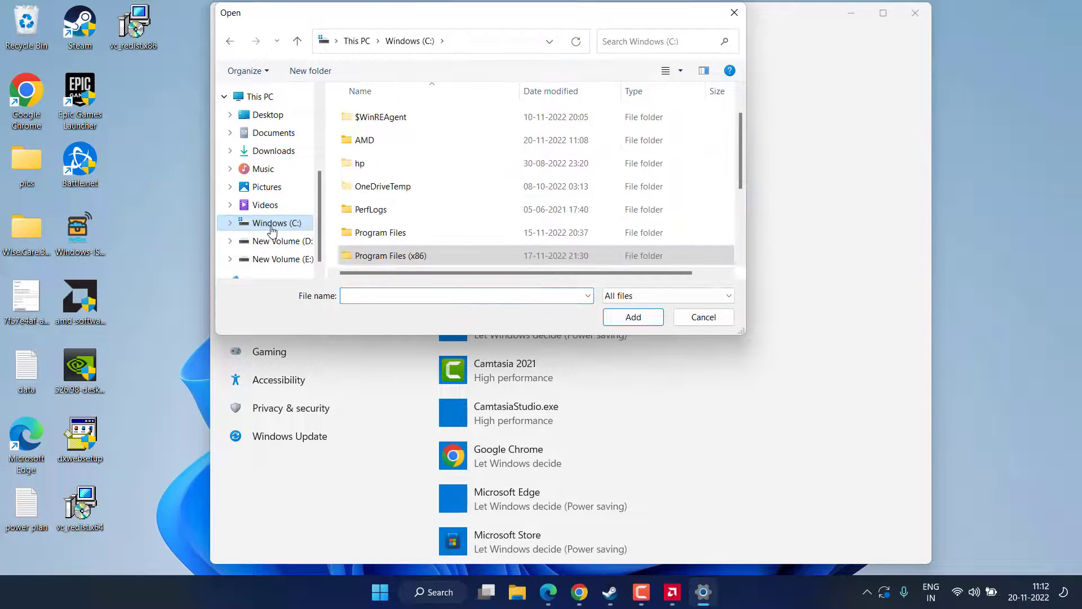
double_click(397, 255)
key(s)
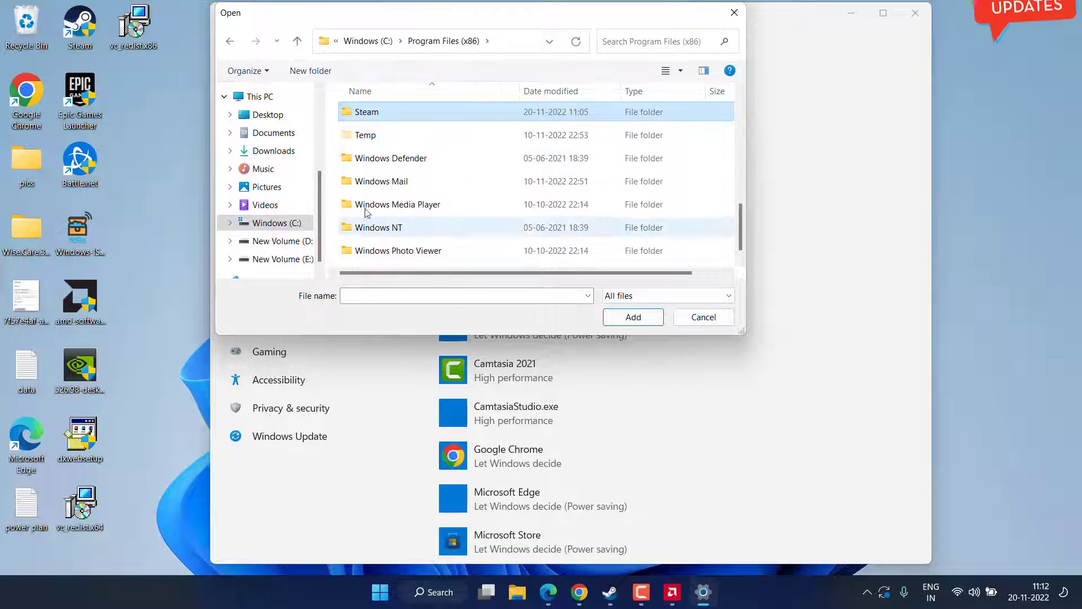
double_click(363, 112)
key(s)
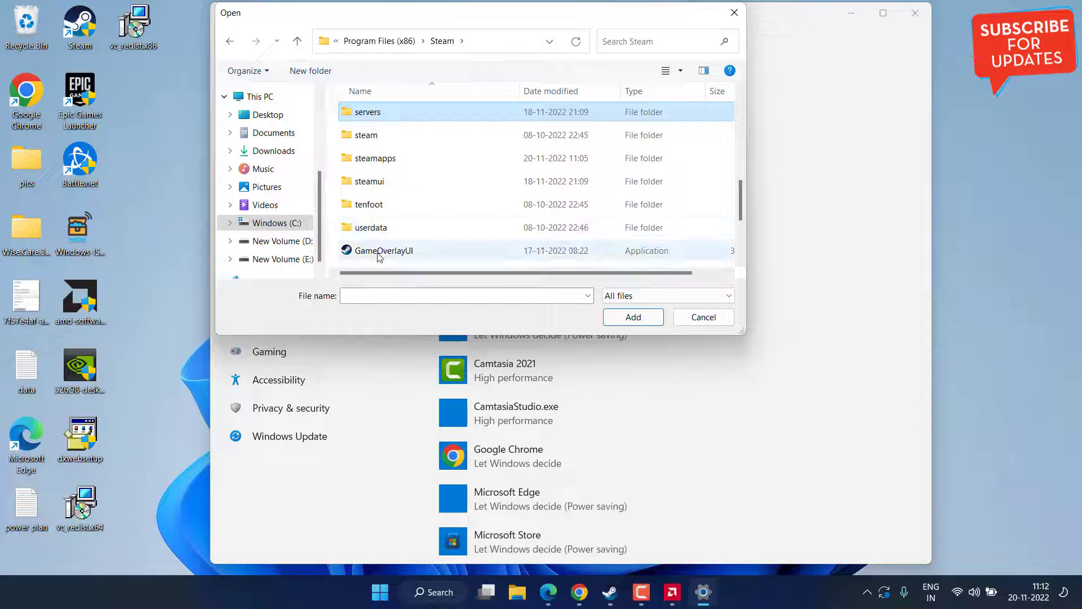
double_click(396, 160)
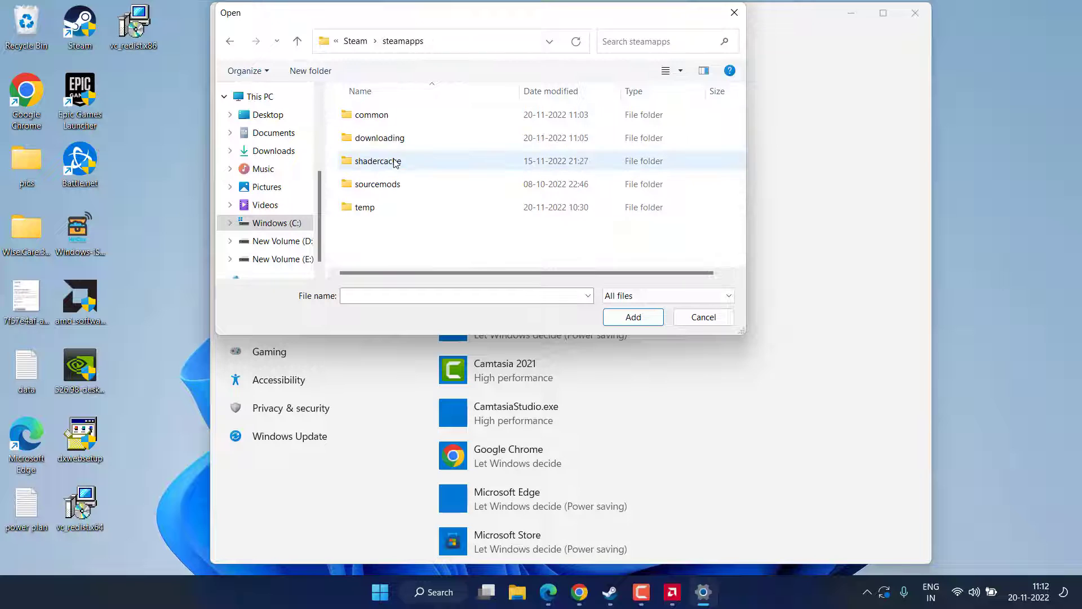
double_click(382, 115)
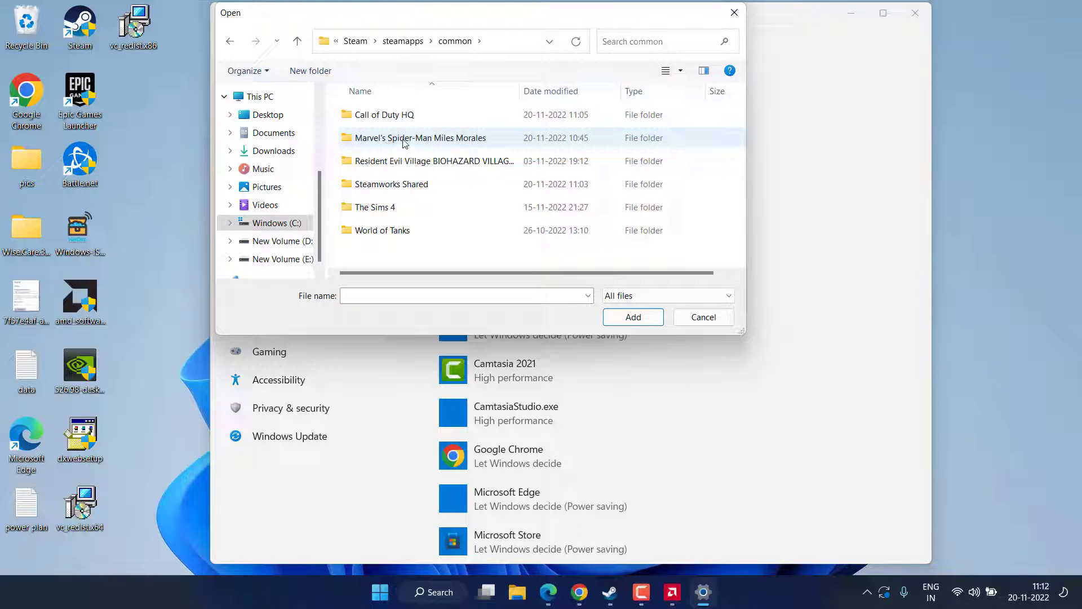
double_click(388, 142)
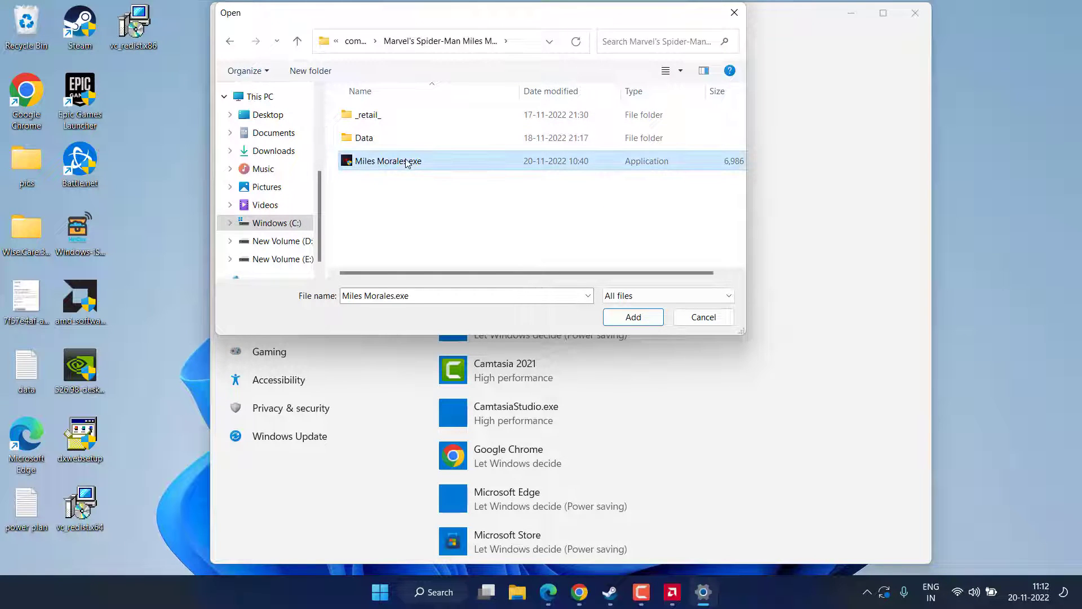
double_click(406, 162)
Set Miles Morales.exe's graphics preference to High performance (Radeon RX 5500M), save, and close Settings.
scroll(573, 276, down, 2)
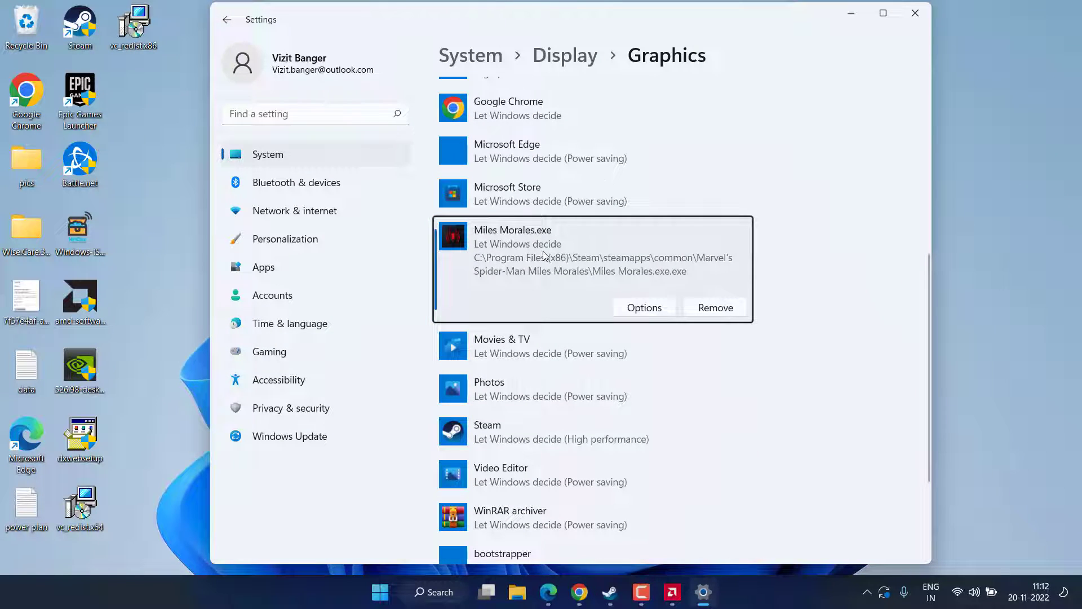
click(646, 309)
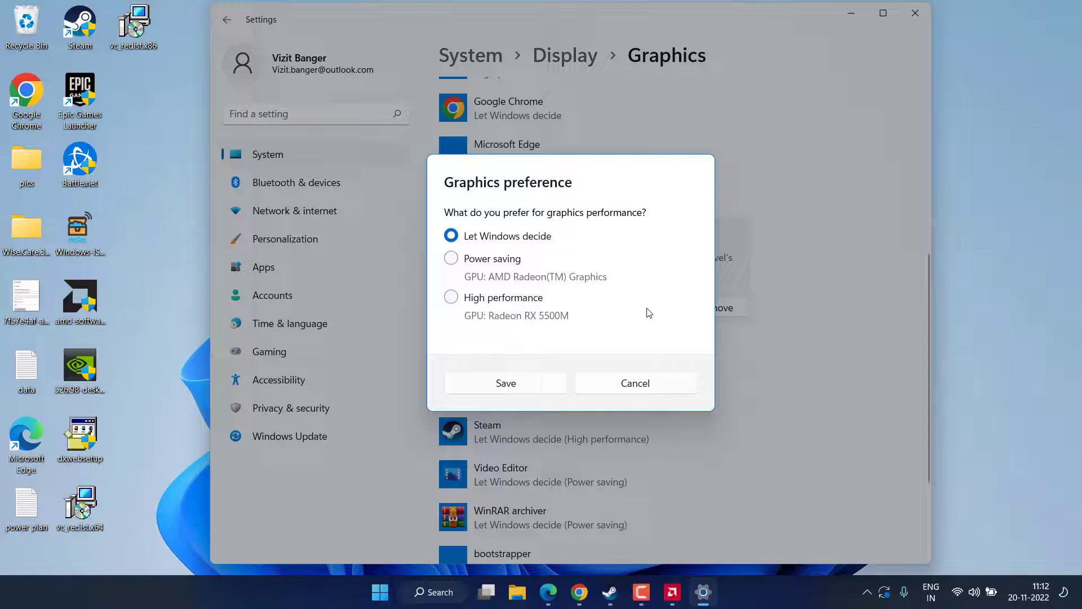
click(500, 306)
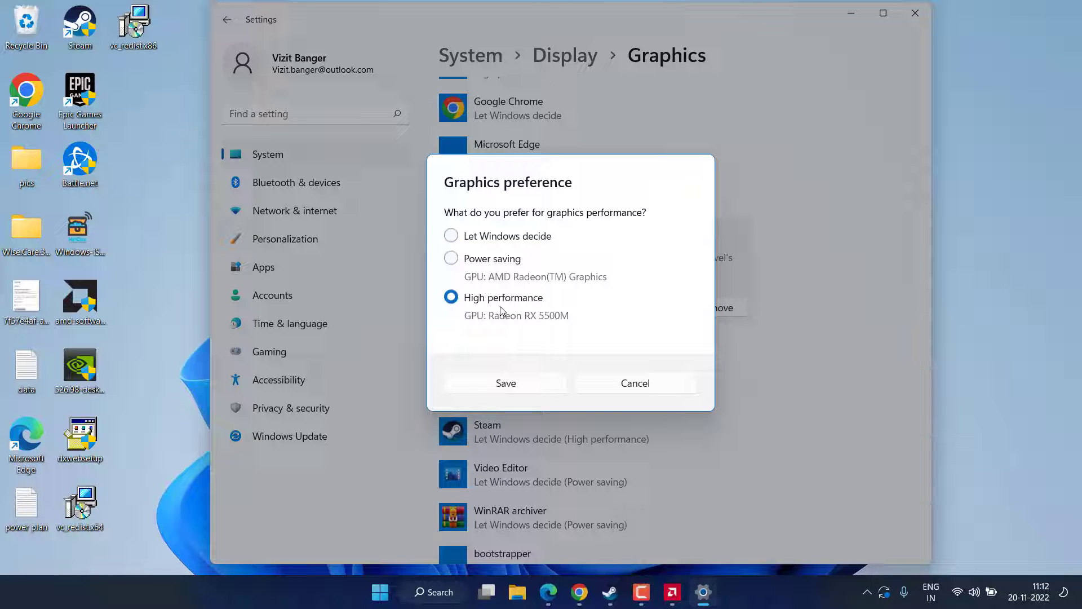
click(511, 385)
click(913, 16)
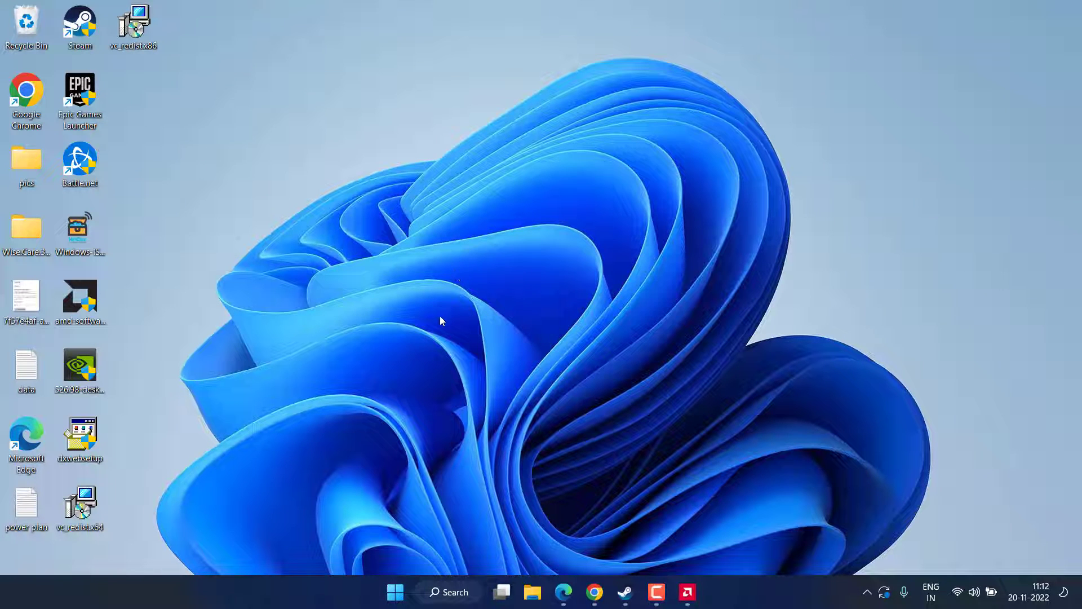
Launch Control Panel from a Start search for 'control' and view it by small icons.
key(super)
text(control)
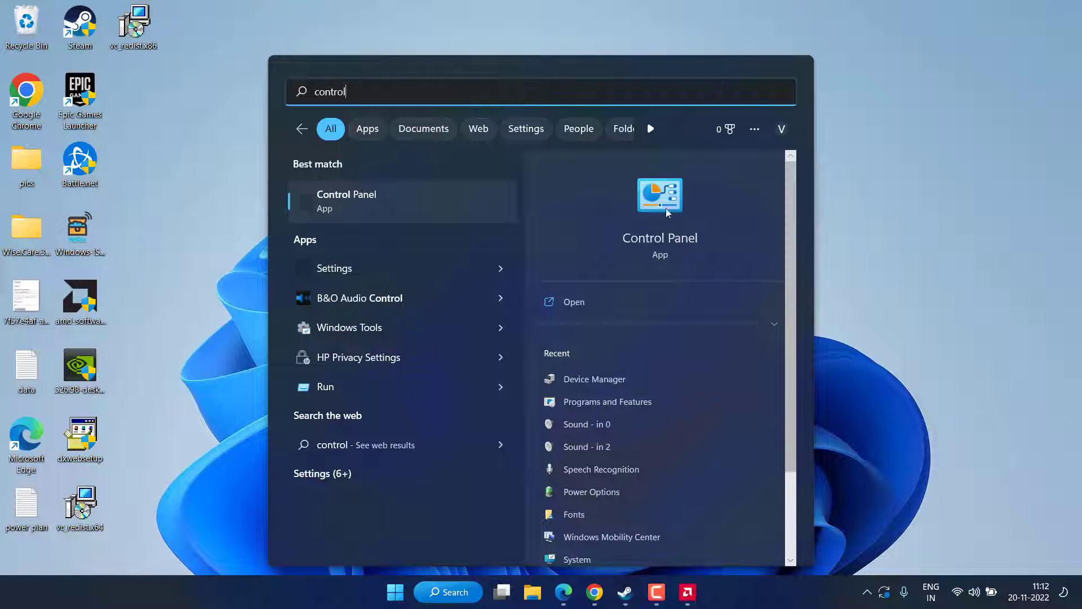
click(665, 211)
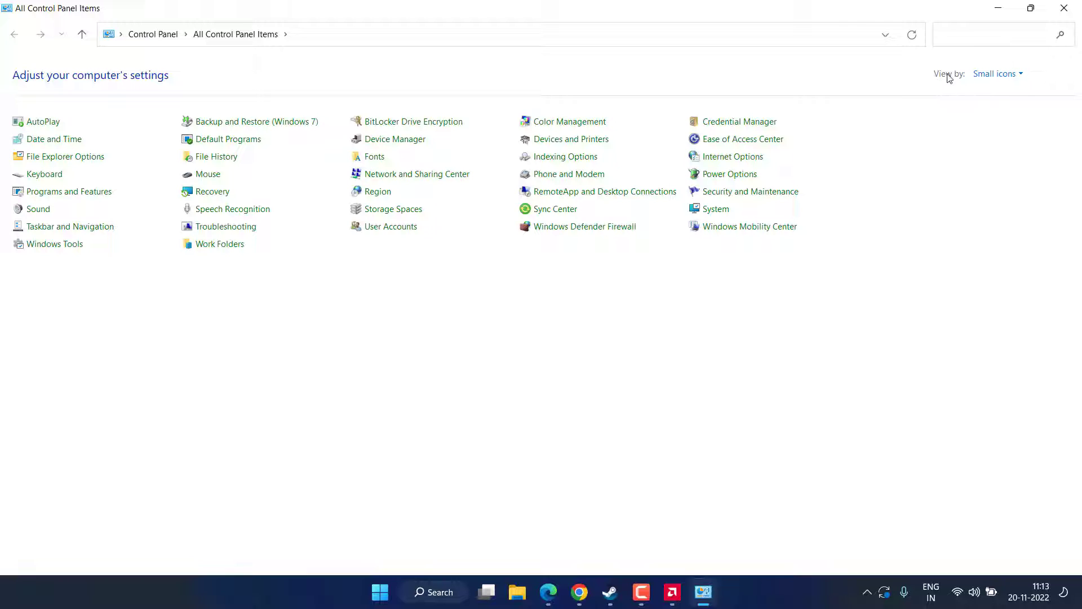
click(993, 74)
click(997, 127)
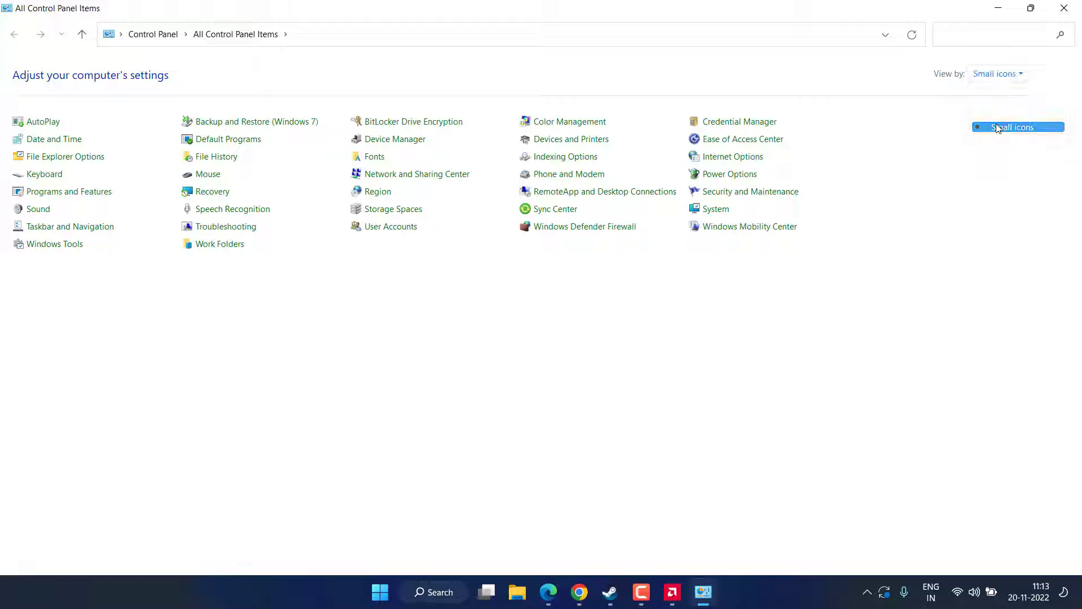
Select the High performance plan in Power Options and minimize the window.
click(722, 179)
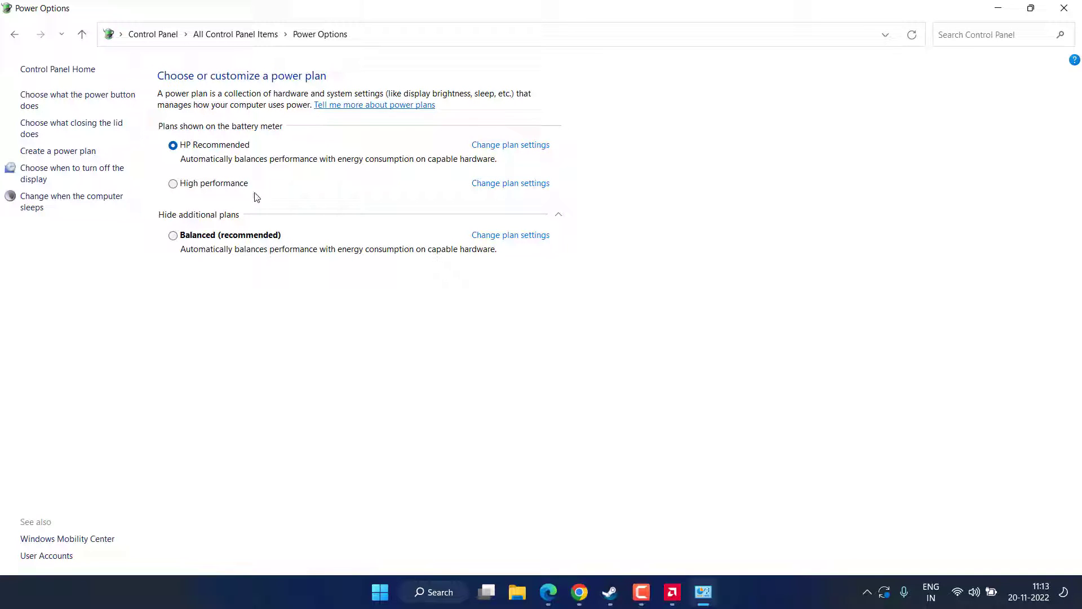
click(200, 186)
click(998, 8)
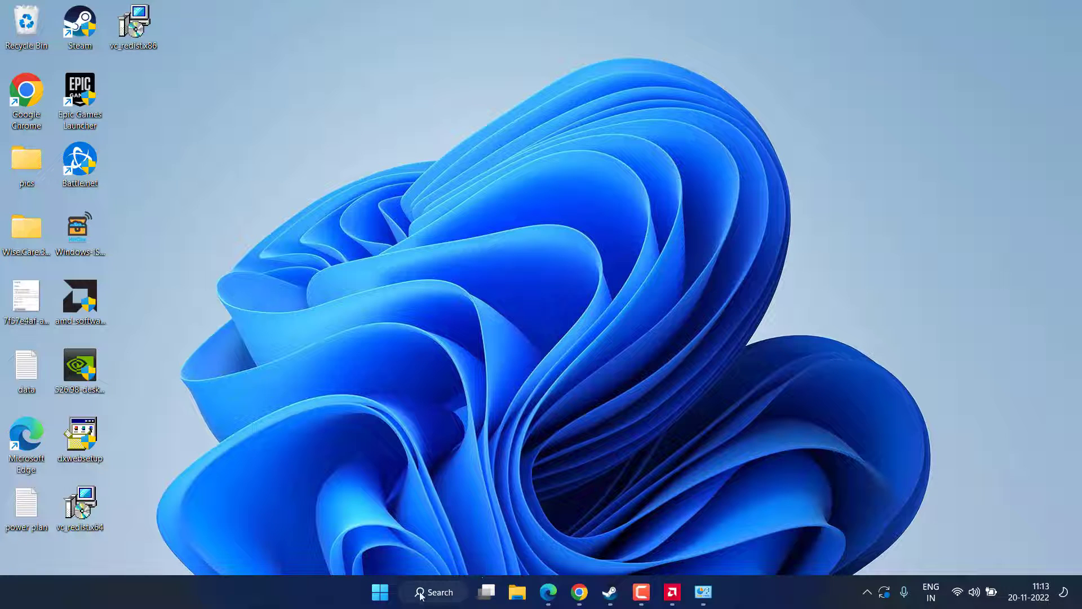
Launch Task Manager from the Start context menu and bring up the AMD Software process's context menu.
right_click(380, 591)
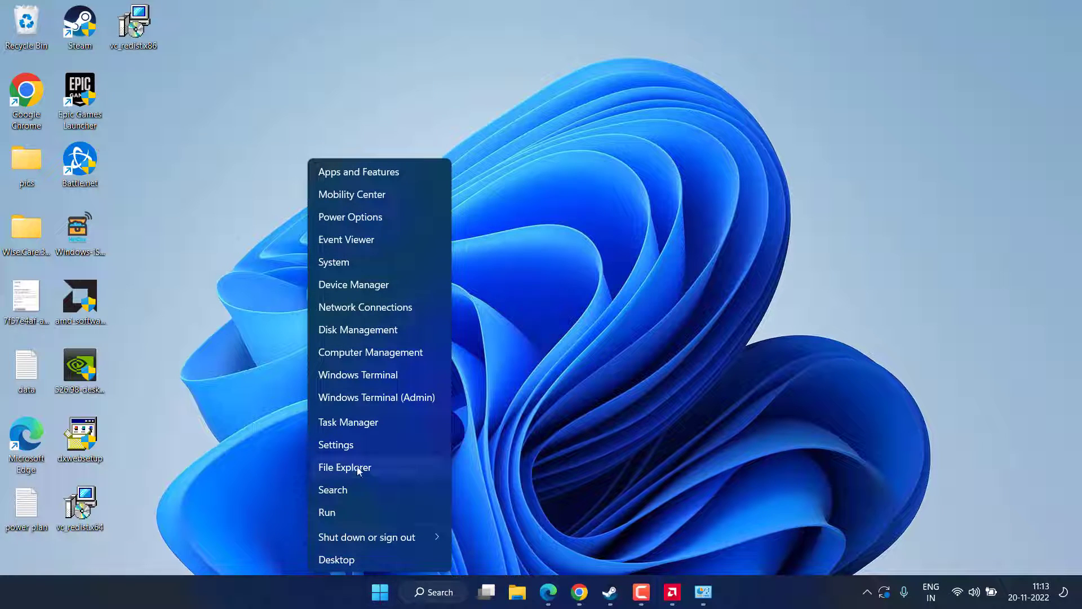
click(374, 421)
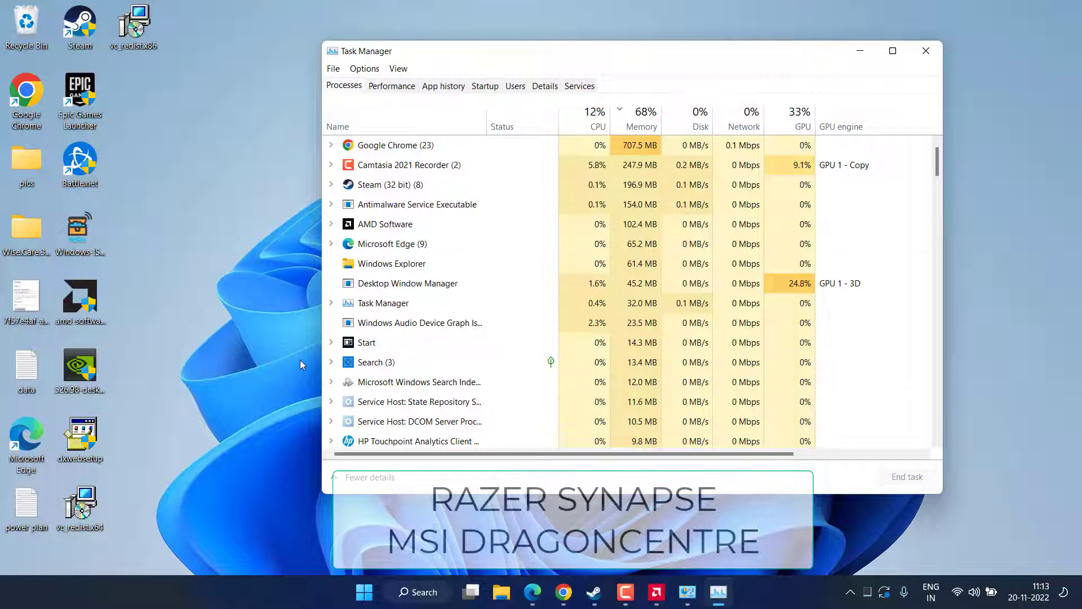
right_click(398, 226)
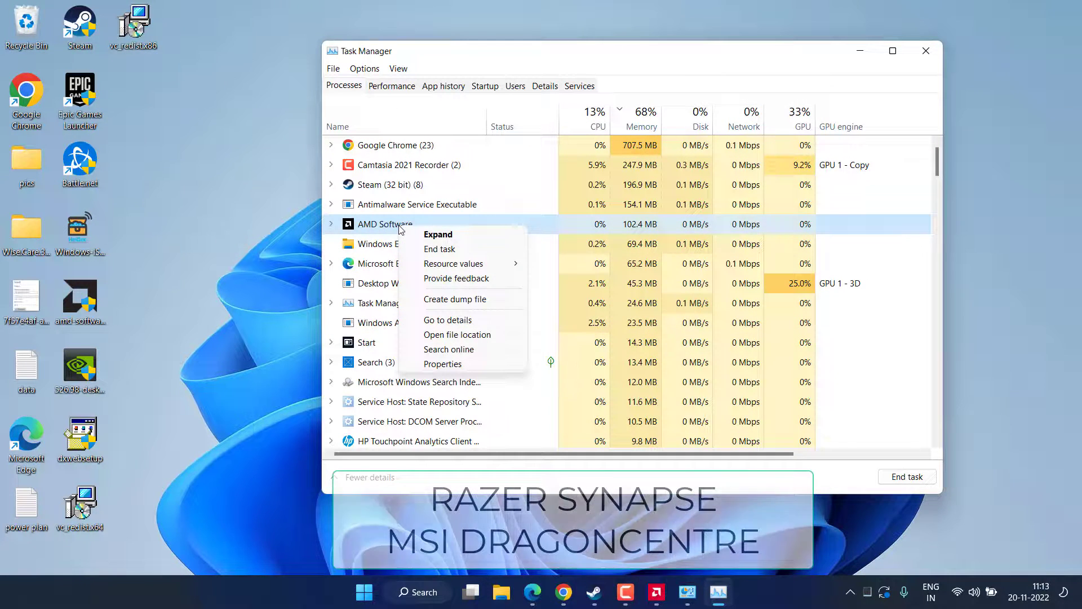